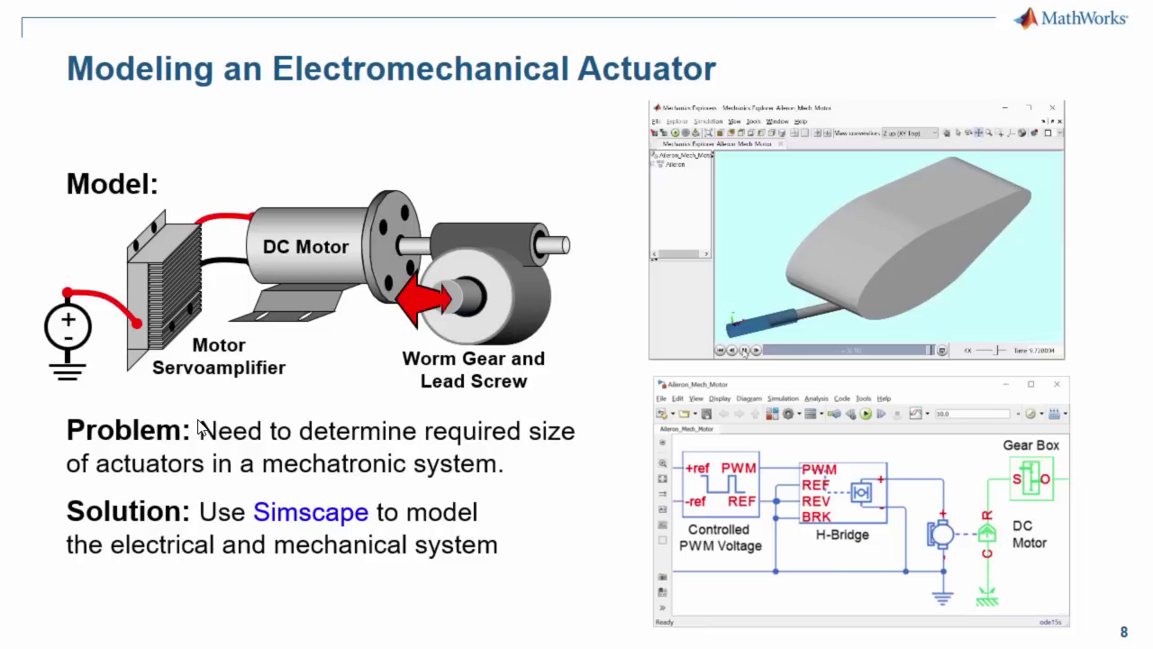
- Switch to the MATLAB Command Window, run ssc_new to create a new Simscape model, and fit its window to half the screen
{"action": "key", "text": "alt+Tab"}
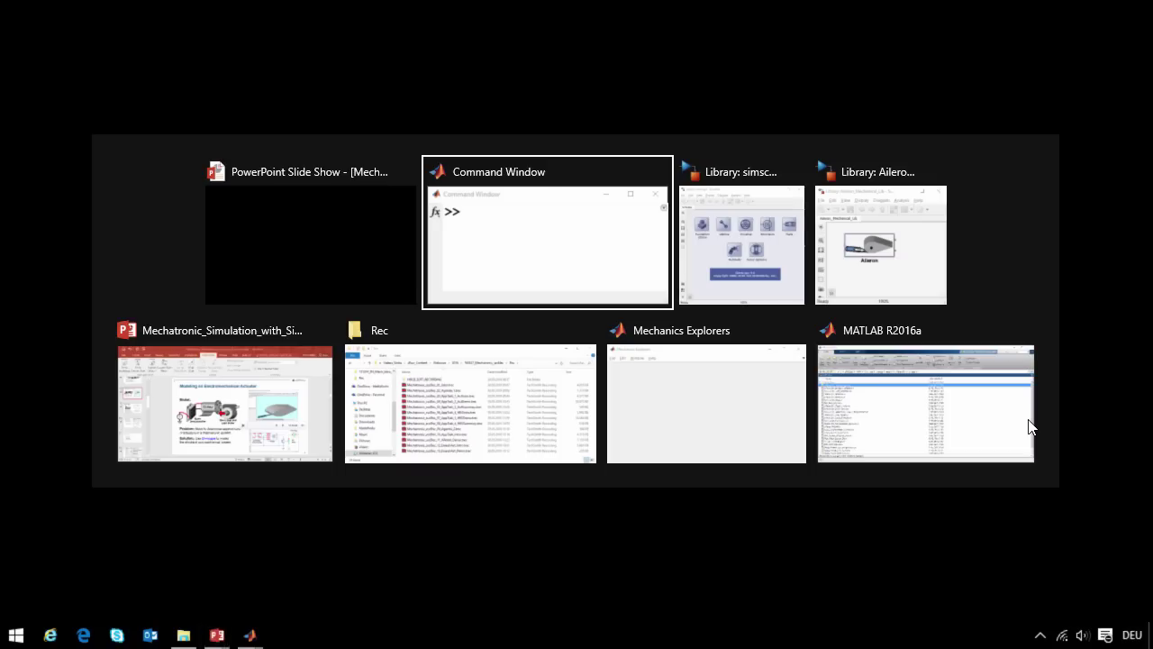
{"action": "type", "text": "ssc_new"}
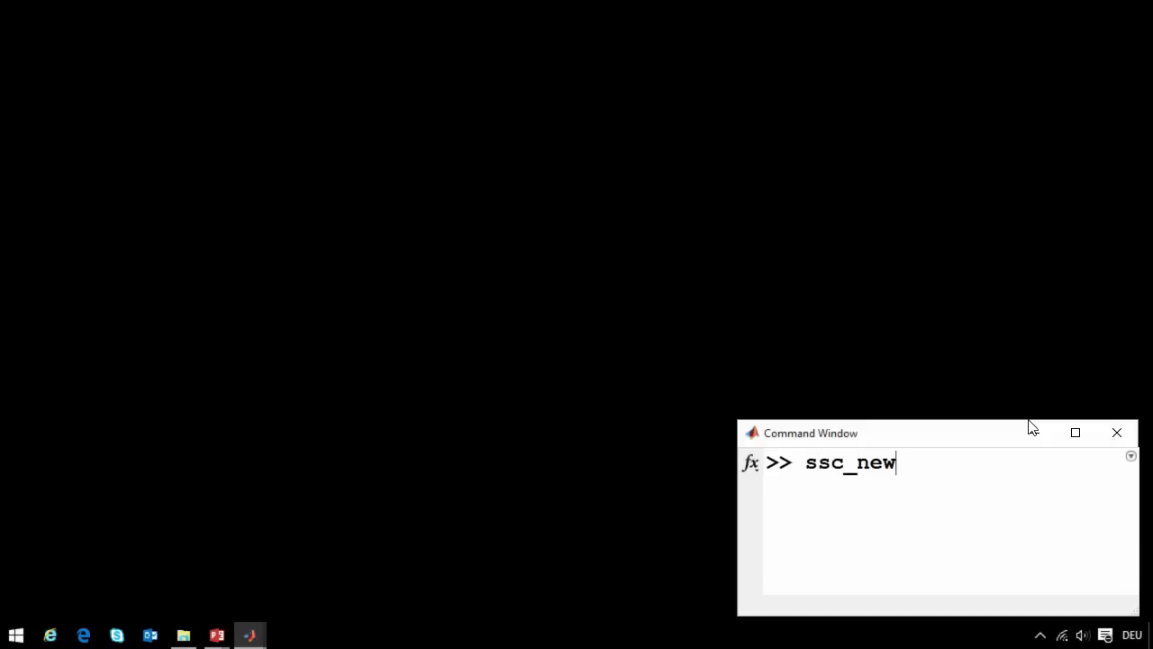
{"action": "key", "text": "Return"}
{"action": "key", "text": "super+Left"}
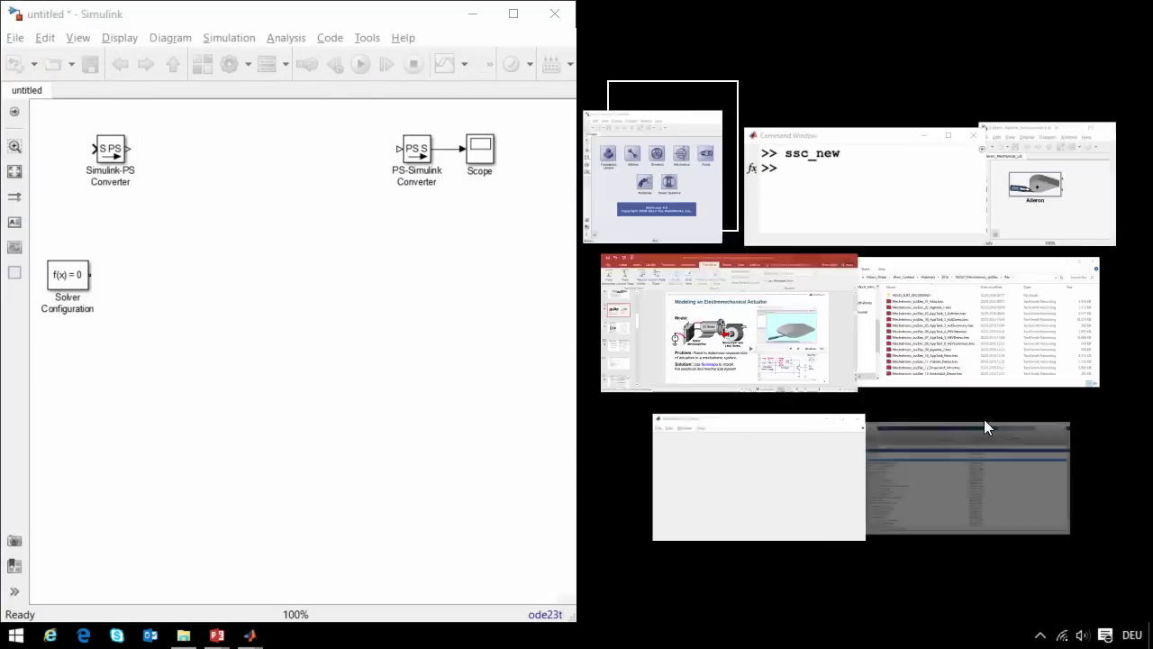
- Rearrange the template by moving the PS-Simulink Converter with its Scope to the lower right and the Solver Configuration to the lower middle
{"action": "left_click", "coordinate": [522, 411]}
{"action": "left_click_drag", "start_coordinate": [399, 105], "coordinate": [428, 410]}
{"action": "key", "text": "space"}
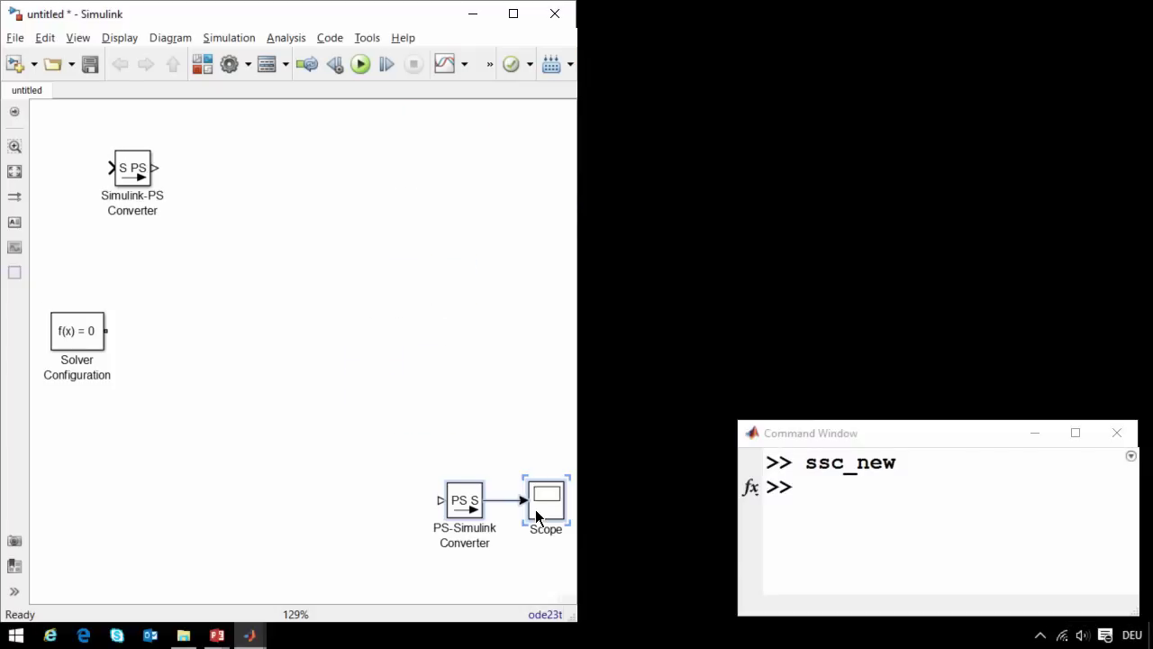
{"action": "left_click_drag", "start_coordinate": [86, 340], "coordinate": [243, 509]}
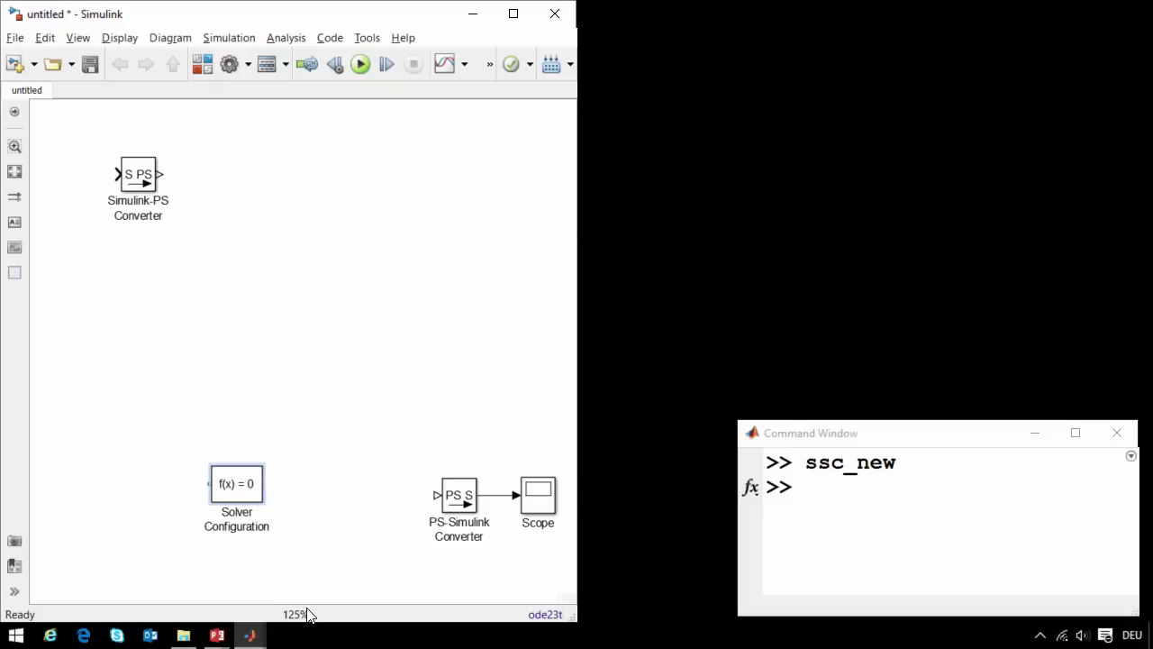
- Add the Foundation Library DC Voltage Source below the Simulink-PS Converter with a constant voltage of 24
{"action": "double_click", "coordinate": [103, 344]}
{"action": "type", "text": "DC Vol"}
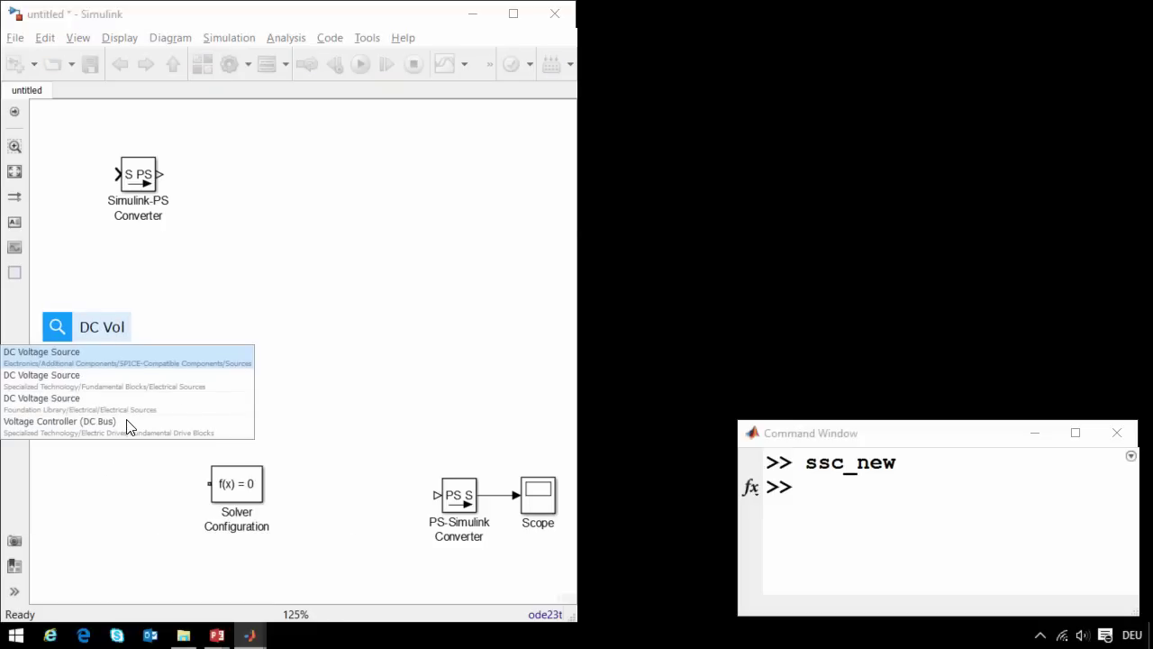
{"action": "left_click", "coordinate": [96, 407]}
{"action": "type", "text": "24"}
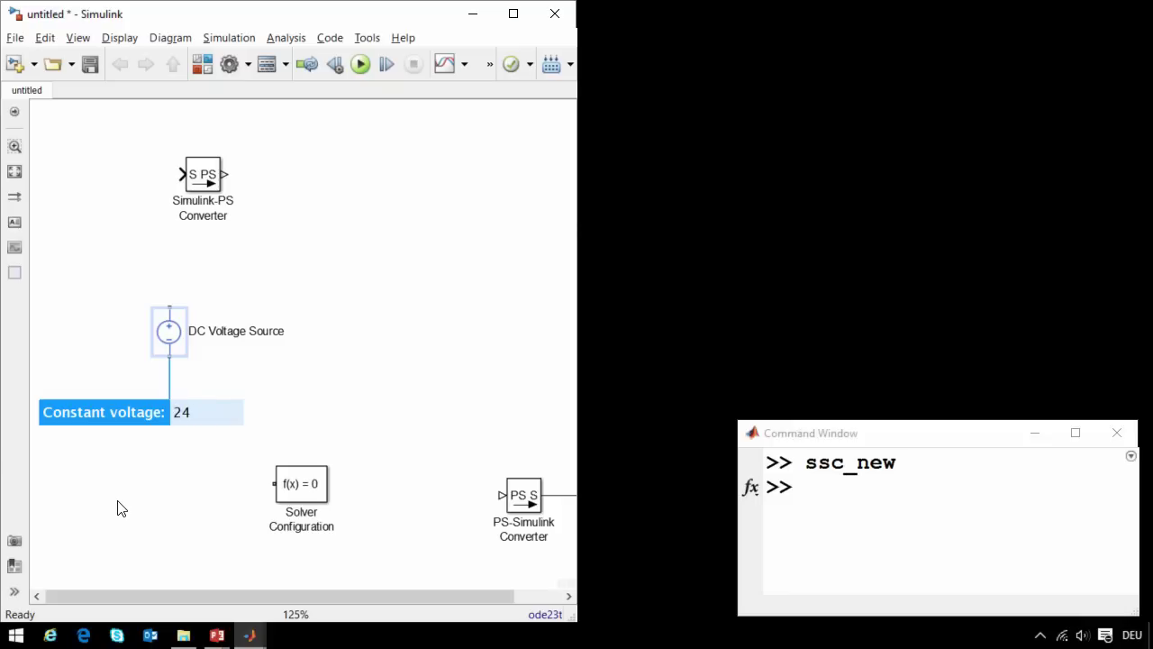
{"action": "key", "text": "Return"}
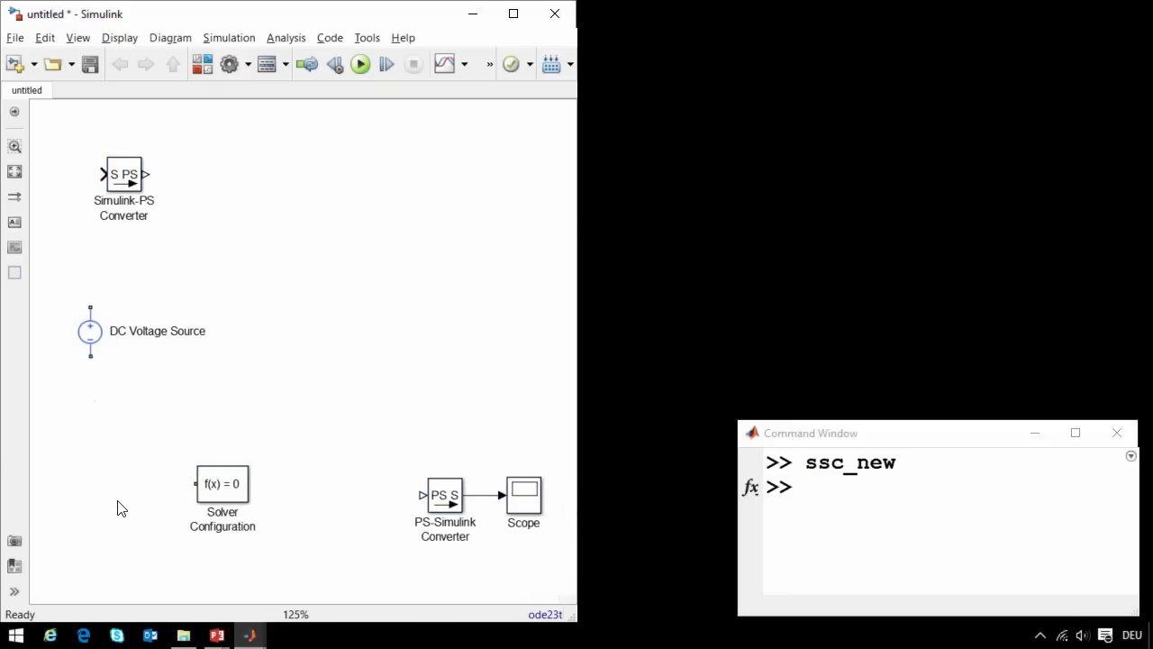
- Draw a line down from the DC Voltage Source's negative terminal and attach an Electrical Reference block to its end
{"action": "mouse_move", "coordinate": [90, 357]}
{"action": "left_mouse_down"}
{"action": "mouse_move", "coordinate": [78, 450]}
{"action": "mouse_move", "coordinate": [90, 477]}
{"action": "left_mouse_up"}
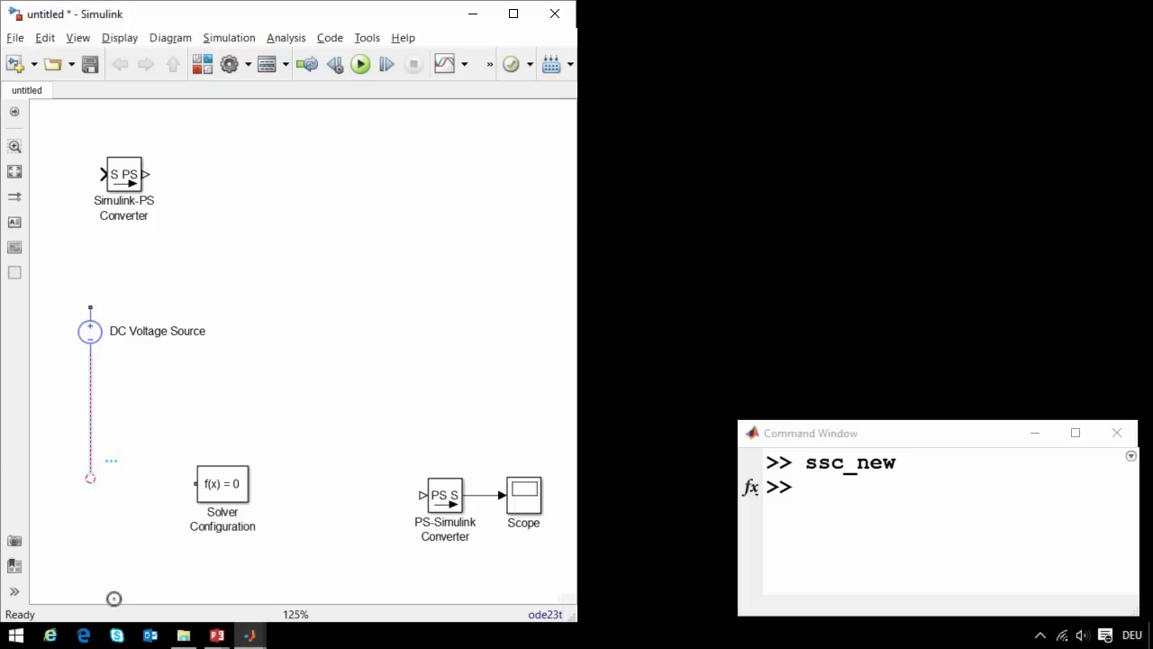
{"action": "type", "text": "Ref"}
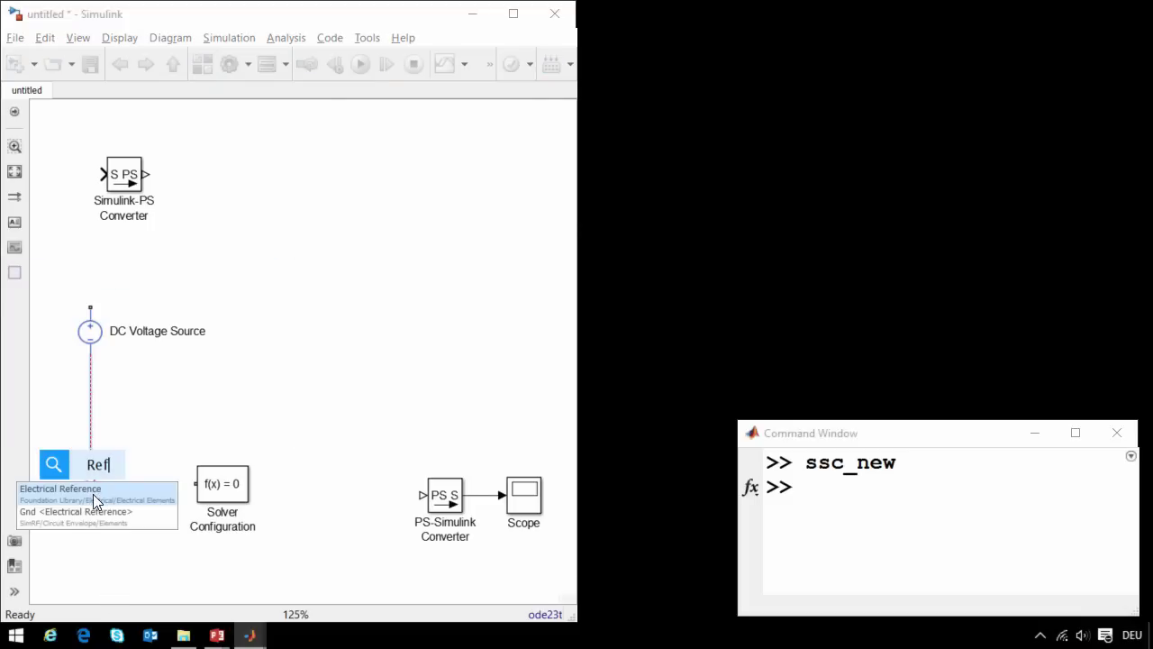
{"action": "key", "text": "Return"}
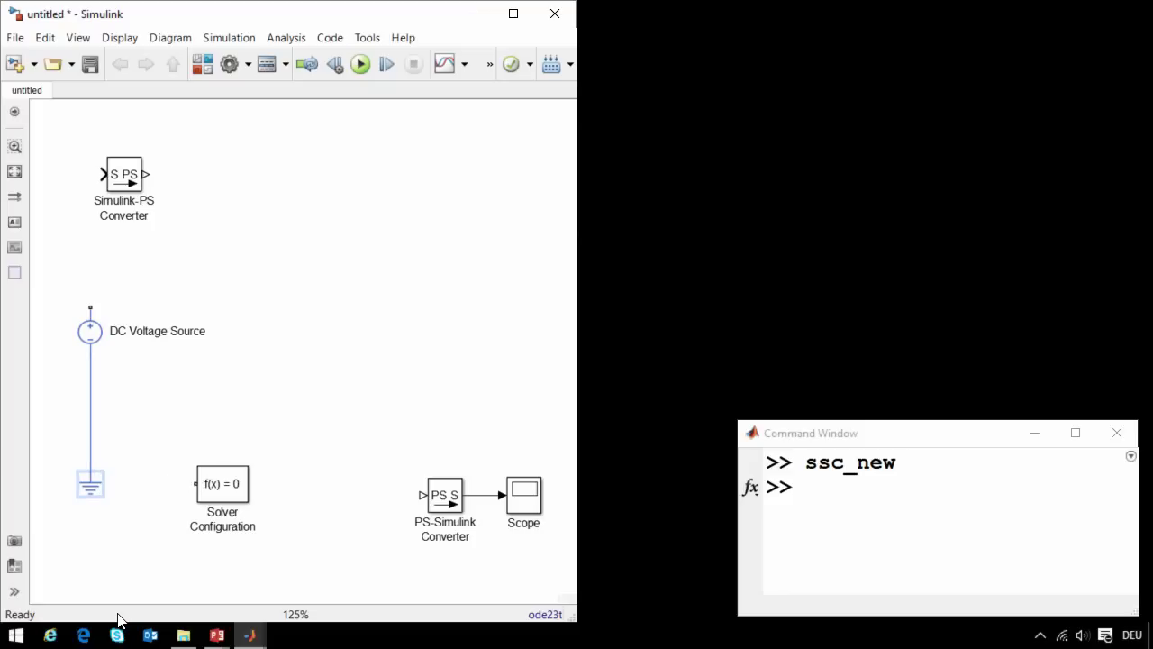
- Connect the Solver Configuration block to the line above the Electrical Reference, move it closer, and hide the DC Voltage Source's name
{"action": "left_click", "coordinate": [221, 484]}
{"action": "mouse_move", "coordinate": [221, 484]}
{"action": "left_mouse_down"}
{"action": "mouse_move", "coordinate": [181, 438]}
{"action": "mouse_move", "coordinate": [181, 450]}
{"action": "mouse_move", "coordinate": [90, 450]}
{"action": "left_mouse_up"}
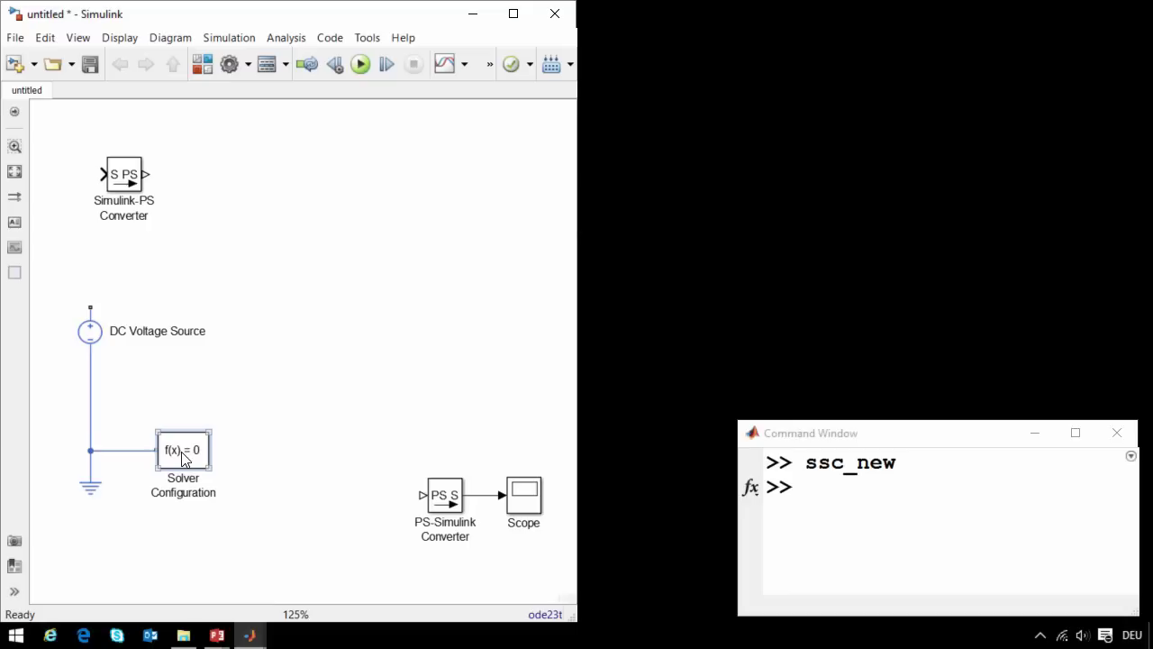
{"action": "left_click_drag", "start_coordinate": [178, 460], "coordinate": [151, 460]}
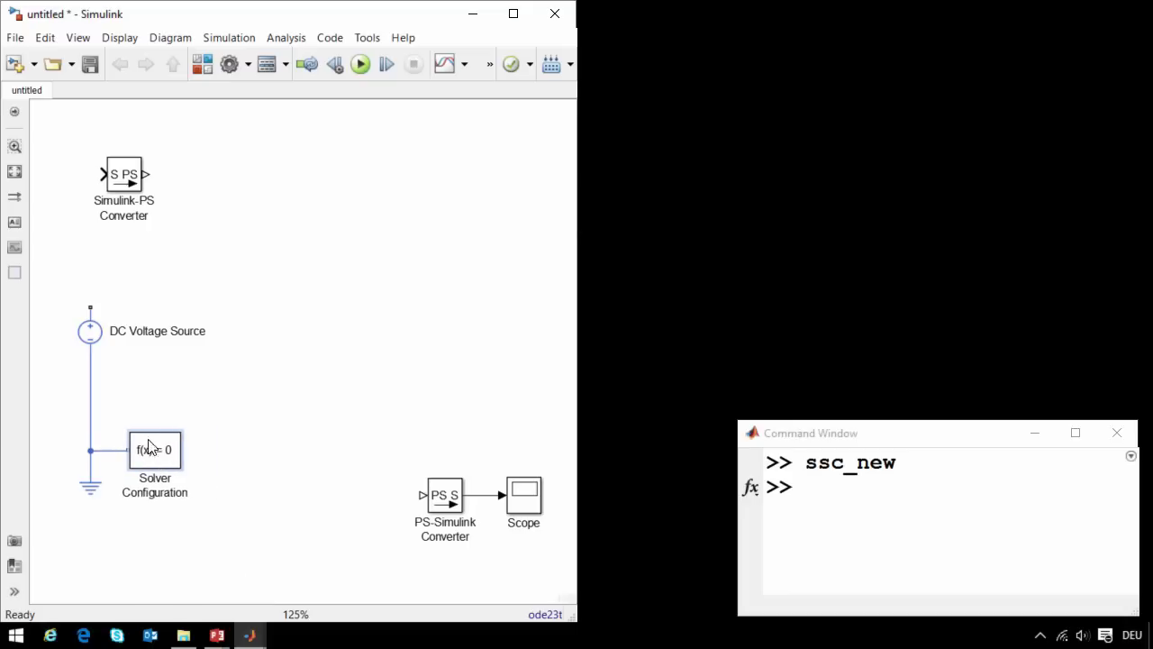
{"action": "left_click", "coordinate": [179, 532]}
{"action": "left_click", "coordinate": [94, 338]}
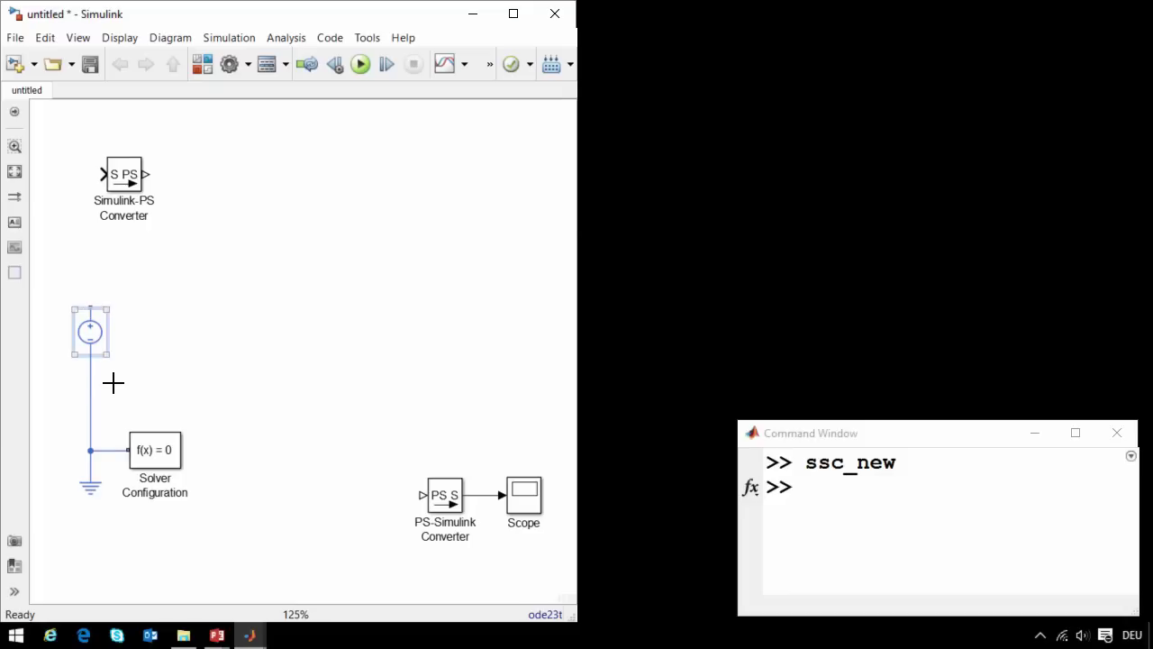
- Add a Controlled PWM Voltage block with +ref wired to the voltage source's positive terminal and -ref wired to the ground line
{"action": "left_click_drag", "start_coordinate": [90, 307], "coordinate": [151, 262]}
{"action": "type", "text": "PWM"}
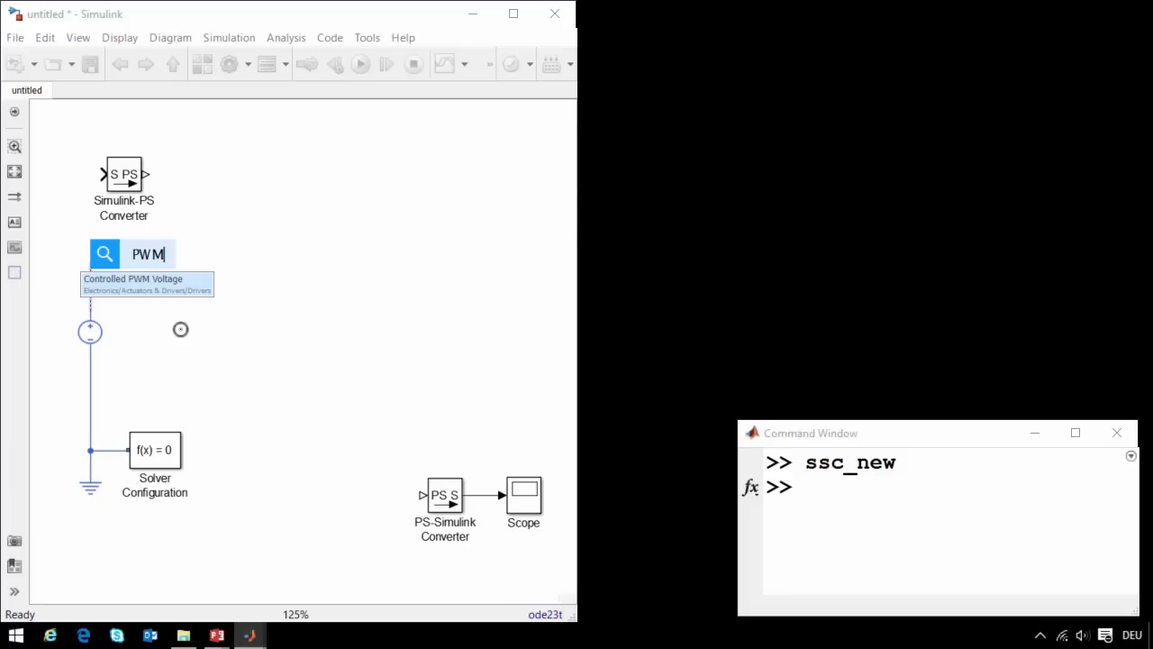
{"action": "key", "text": "Return"}
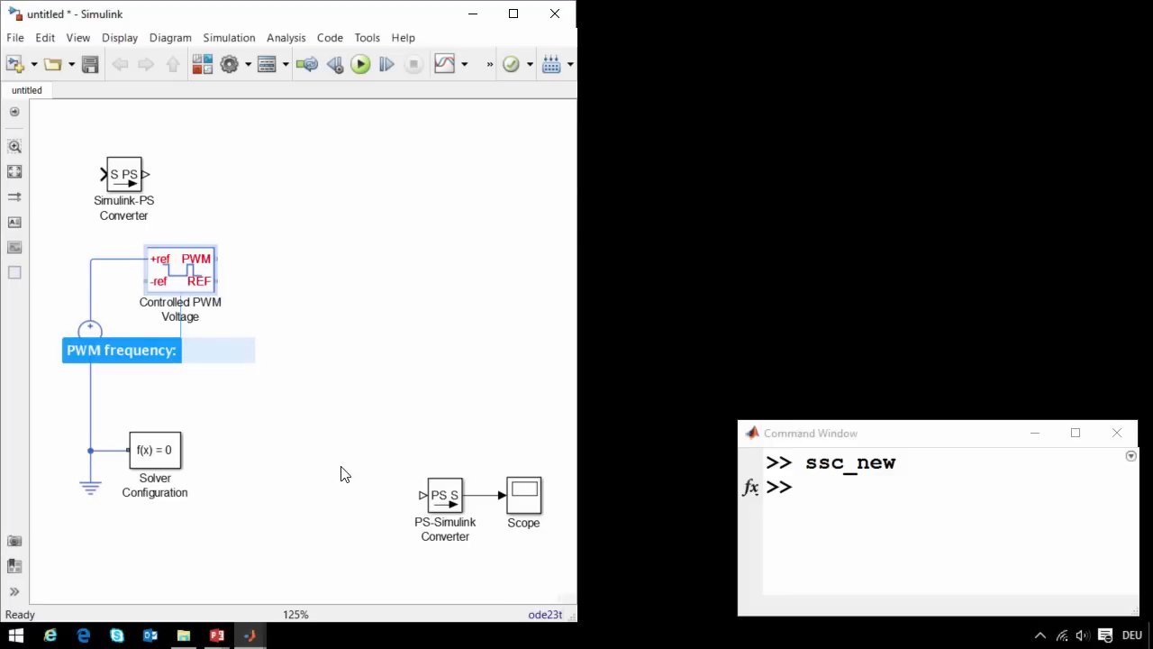
{"action": "key", "text": "Escape"}
{"action": "left_click_drag", "start_coordinate": [184, 286], "coordinate": [177, 322]}
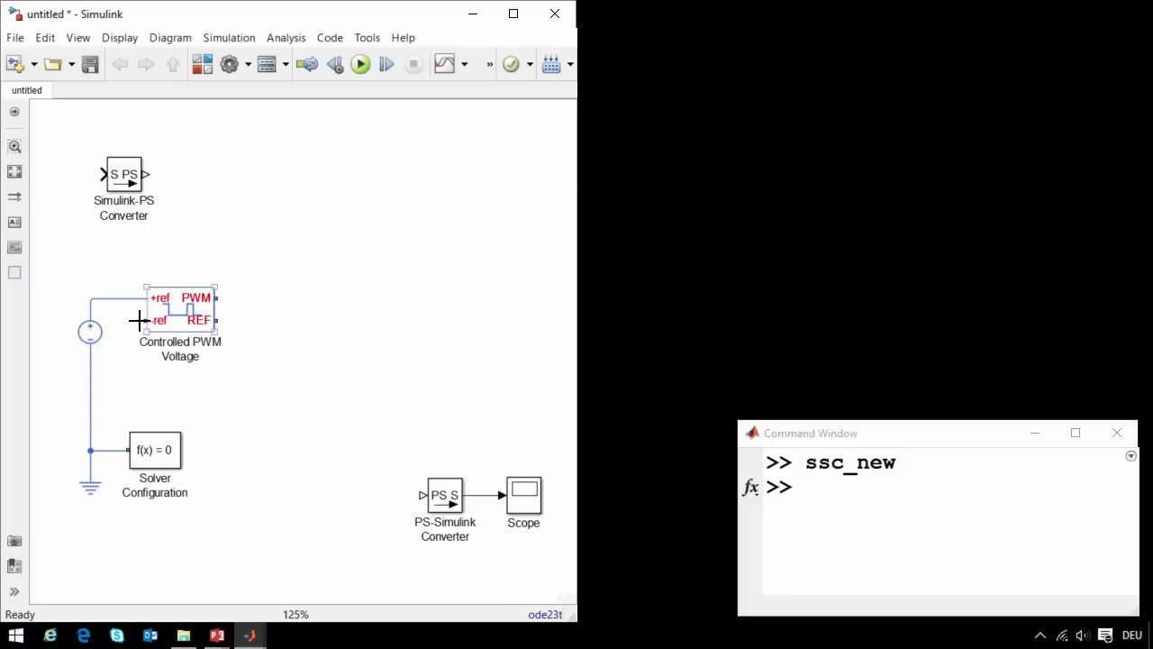
{"action": "left_click_drag", "start_coordinate": [137, 320], "coordinate": [91, 388]}
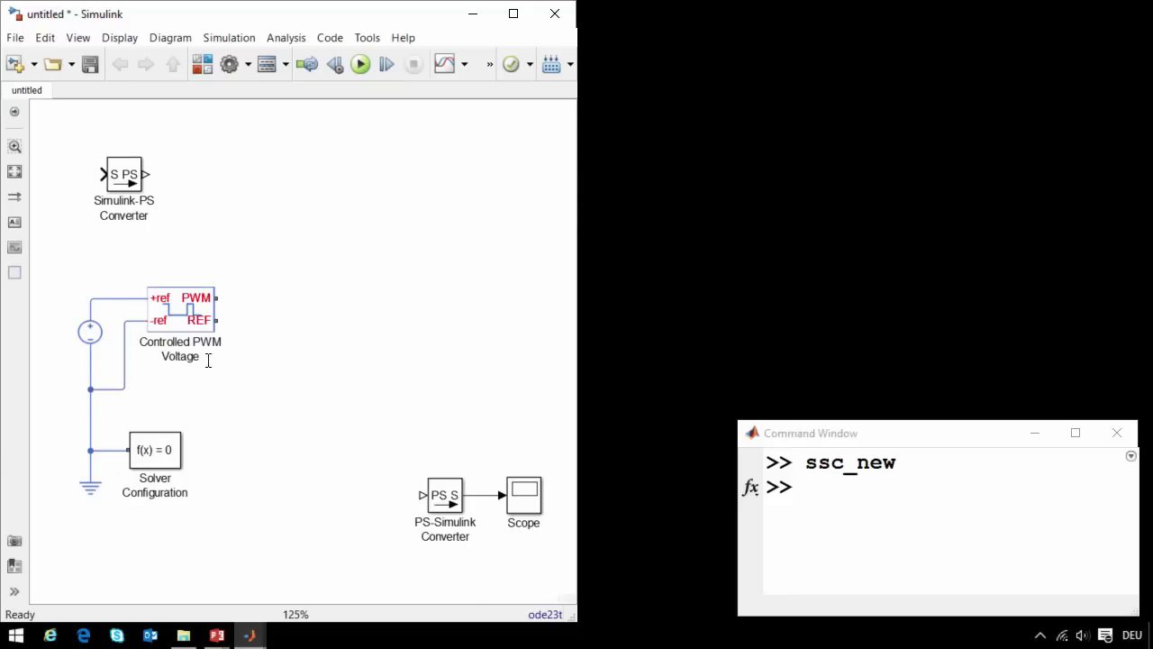
- Add an H-Bridge block beside the Controlled PWM Voltage block, keeping its default parameters
{"action": "left_click", "coordinate": [273, 326]}
{"action": "type", "text": "H"}
{"action": "key", "text": "Down"}
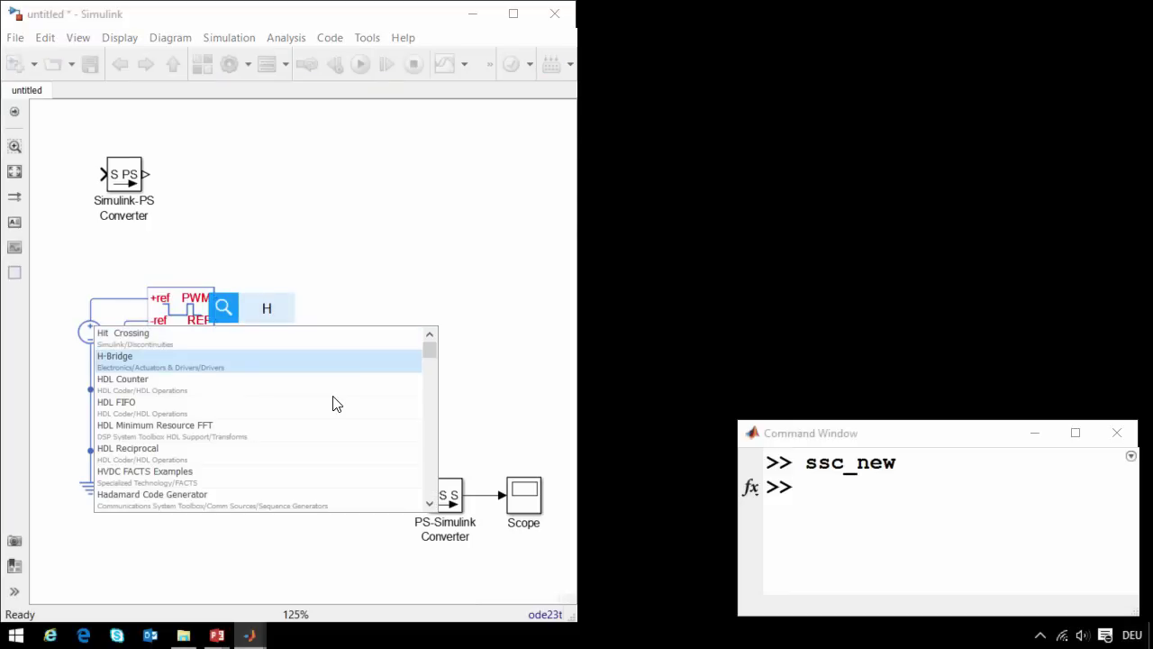
{"action": "key", "text": "Return"}
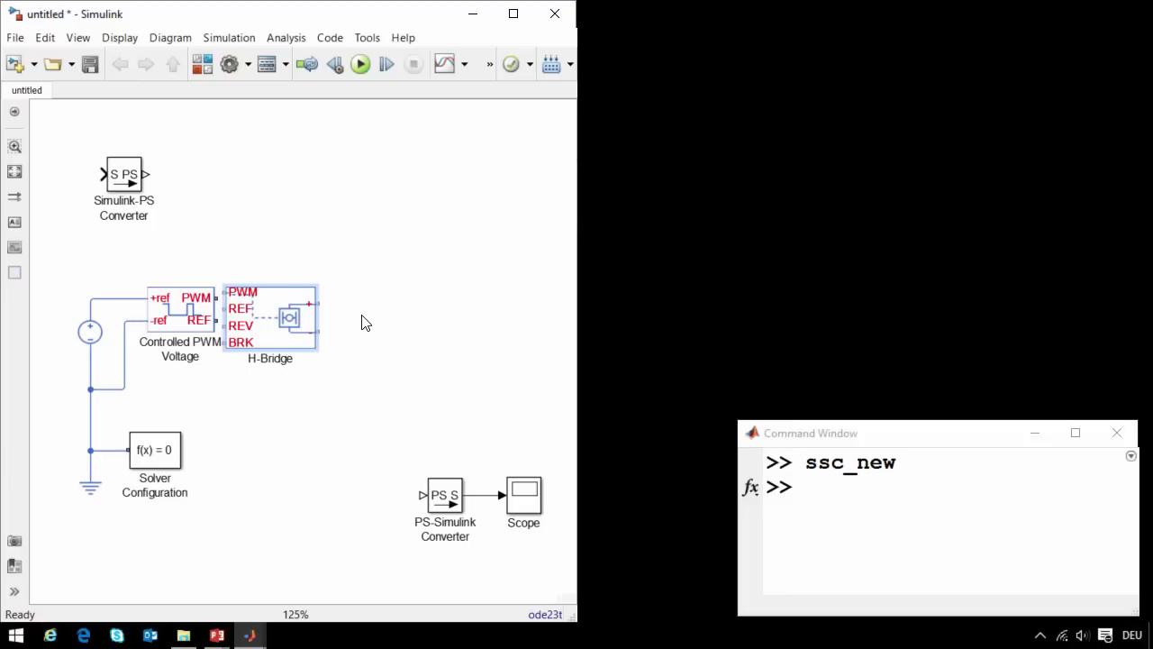
- Wire the H-Bridge's PWM and REF ports to the Controlled PWM Voltage outputs and tie REF, REV and BRK to the ground line
{"action": "mouse_move", "coordinate": [255, 315]}
{"action": "left_mouse_down"}
{"action": "mouse_move", "coordinate": [295, 326]}
{"action": "mouse_move", "coordinate": [218, 297]}
{"action": "mouse_move", "coordinate": [264, 314]}
{"action": "mouse_move", "coordinate": [243, 330]}
{"action": "mouse_move", "coordinate": [235, 320]}
{"action": "mouse_move", "coordinate": [257, 346]}
{"action": "mouse_move", "coordinate": [235, 333]}
{"action": "left_mouse_up"}
{"action": "left_click", "coordinate": [124, 388]}
{"action": "left_click_drag", "start_coordinate": [138, 388], "coordinate": [238, 347]}
- Set the Controlled PWM Voltage block's simulation mode to Averaged
{"action": "double_click", "coordinate": [200, 290]}
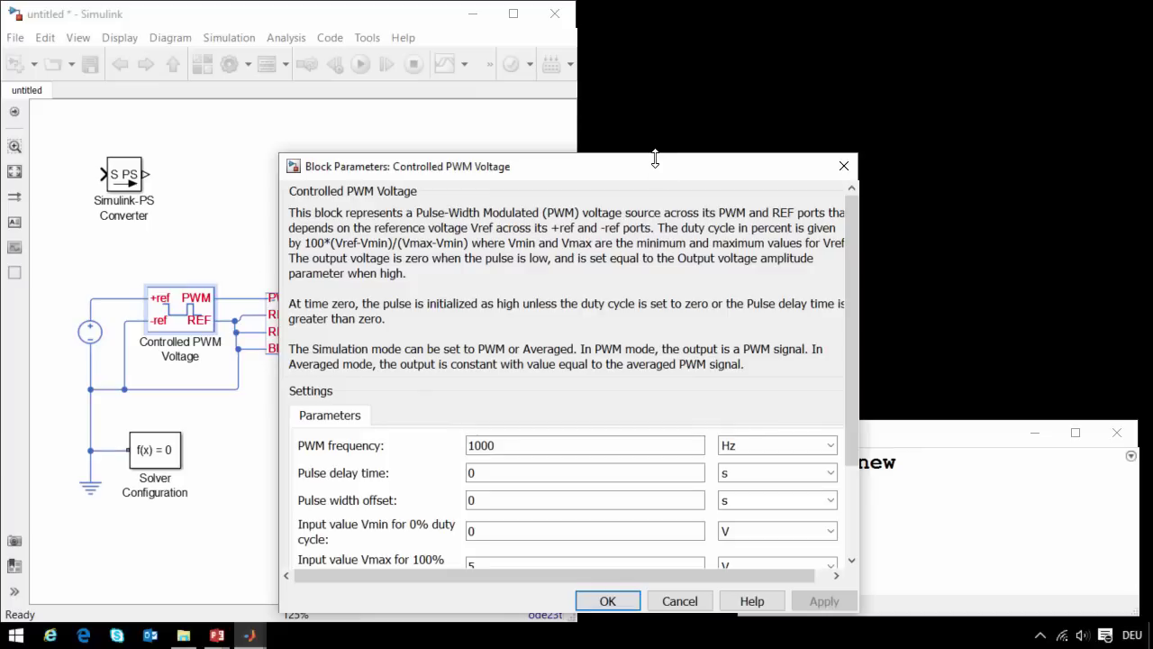
{"action": "left_click_drag", "start_coordinate": [655, 158], "coordinate": [658, 16]}
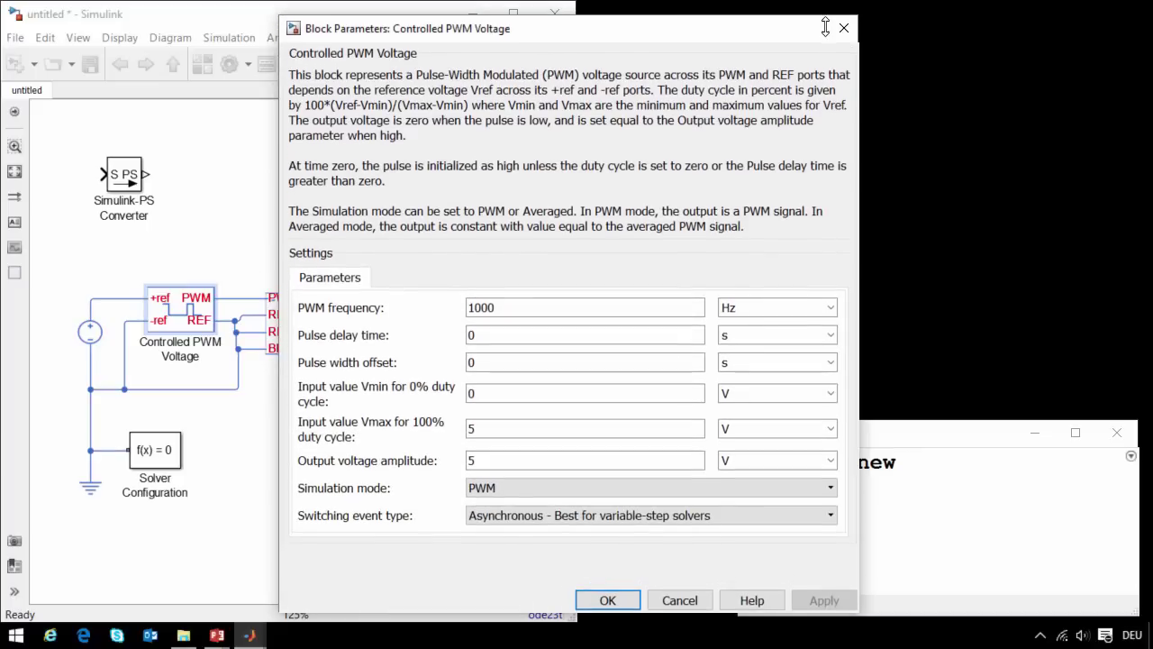
{"action": "left_click", "coordinate": [508, 491]}
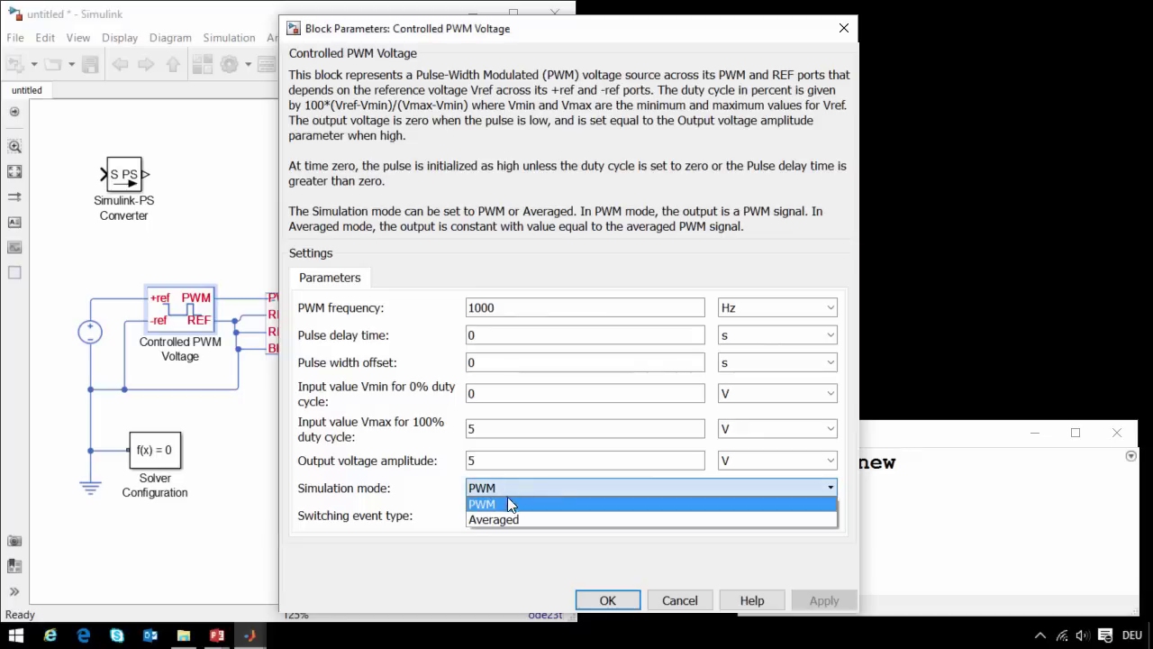
{"action": "left_click", "coordinate": [494, 519]}
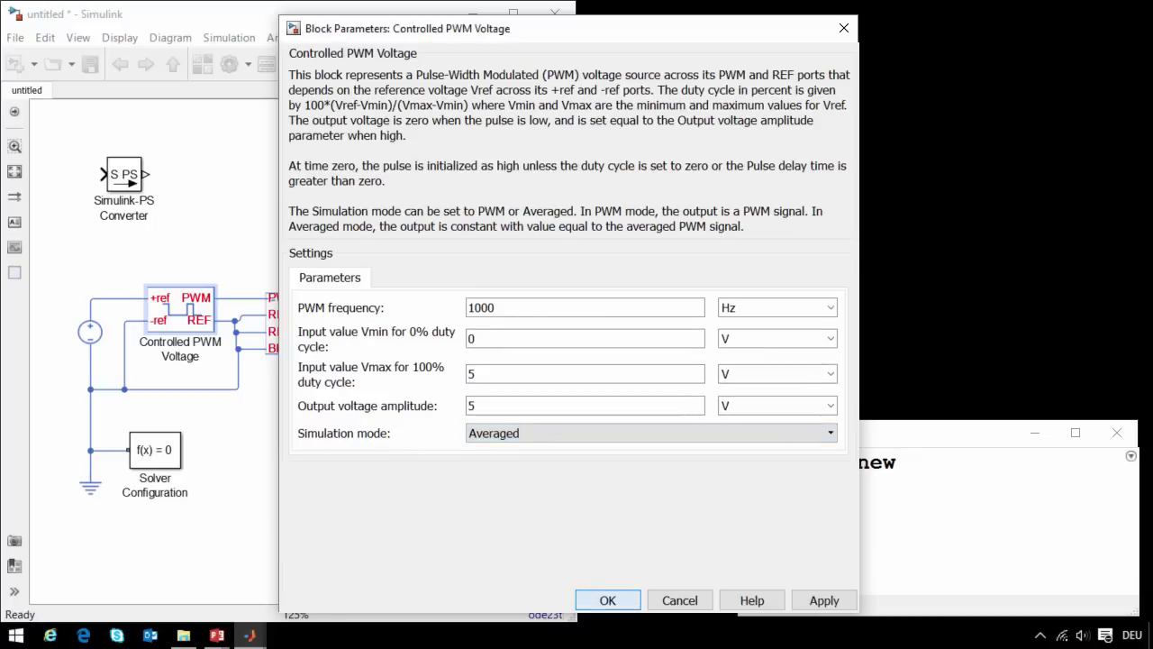
{"action": "key", "text": "Return"}
- Set the H-Bridge block's simulation mode to Averaged
{"action": "double_click", "coordinate": [296, 330]}
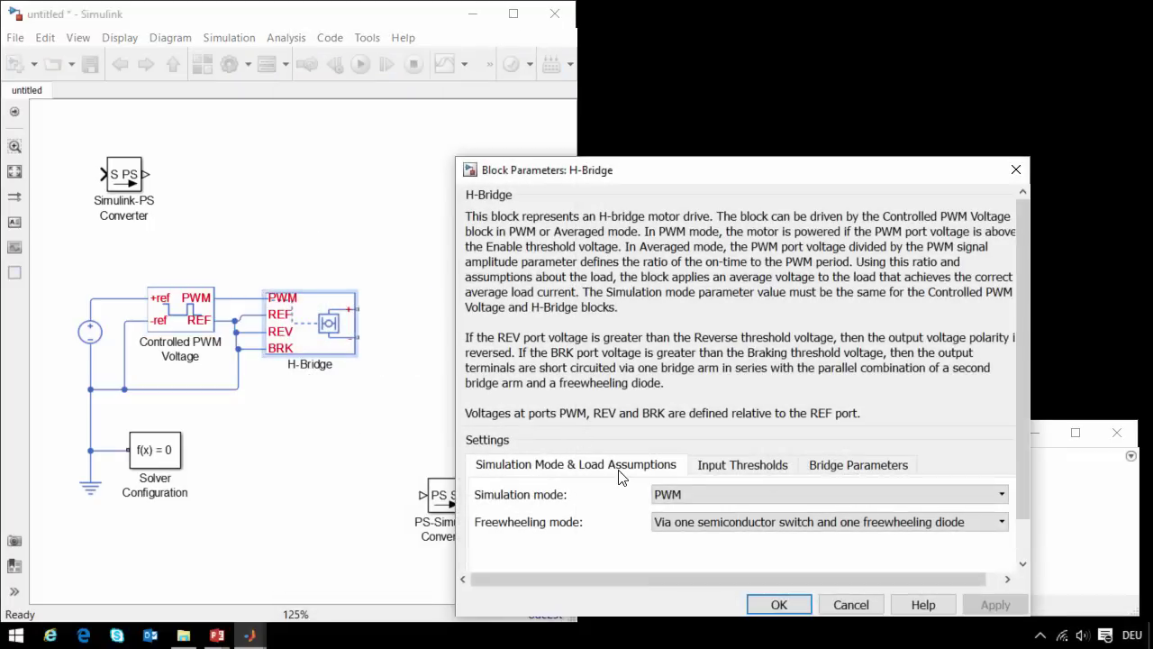
{"action": "left_click", "coordinate": [686, 494]}
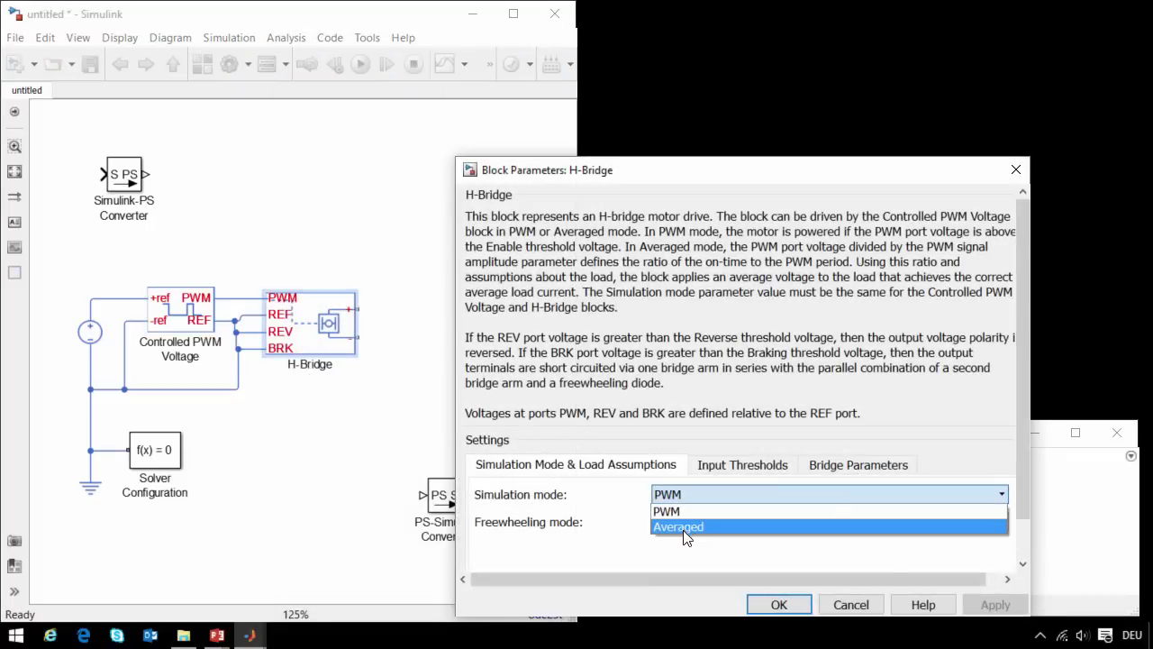
{"action": "left_click", "coordinate": [685, 526]}
{"action": "left_click", "coordinate": [778, 604]}
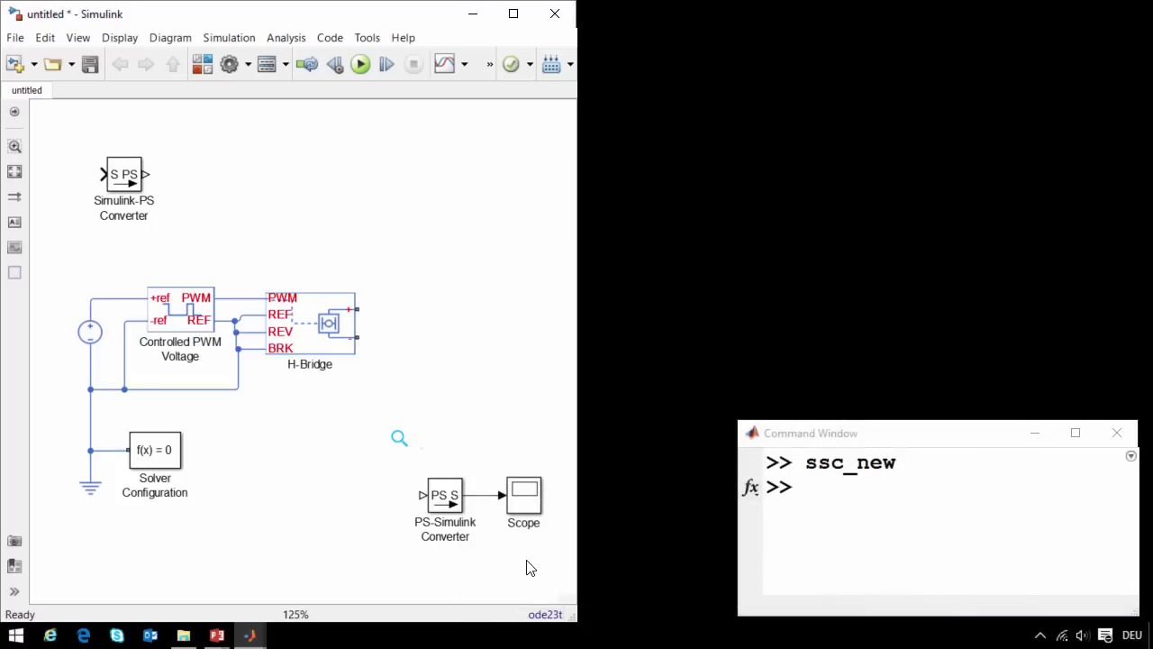
- Add a DC Motor block from the rotational actuators beyond the H-Bridge, shift it slightly down and outward, and widen the model window
{"action": "left_click", "coordinate": [351, 351]}
{"action": "left_click", "coordinate": [371, 337]}
{"action": "type", "text": "Motor"}
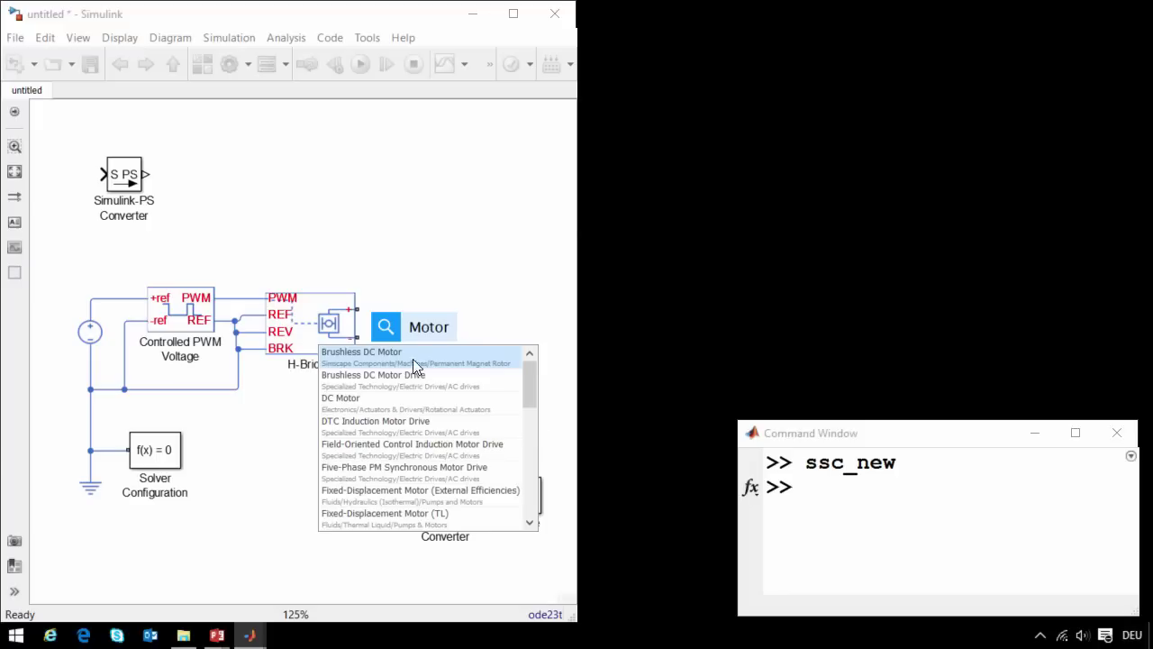
{"action": "left_click", "coordinate": [400, 398]}
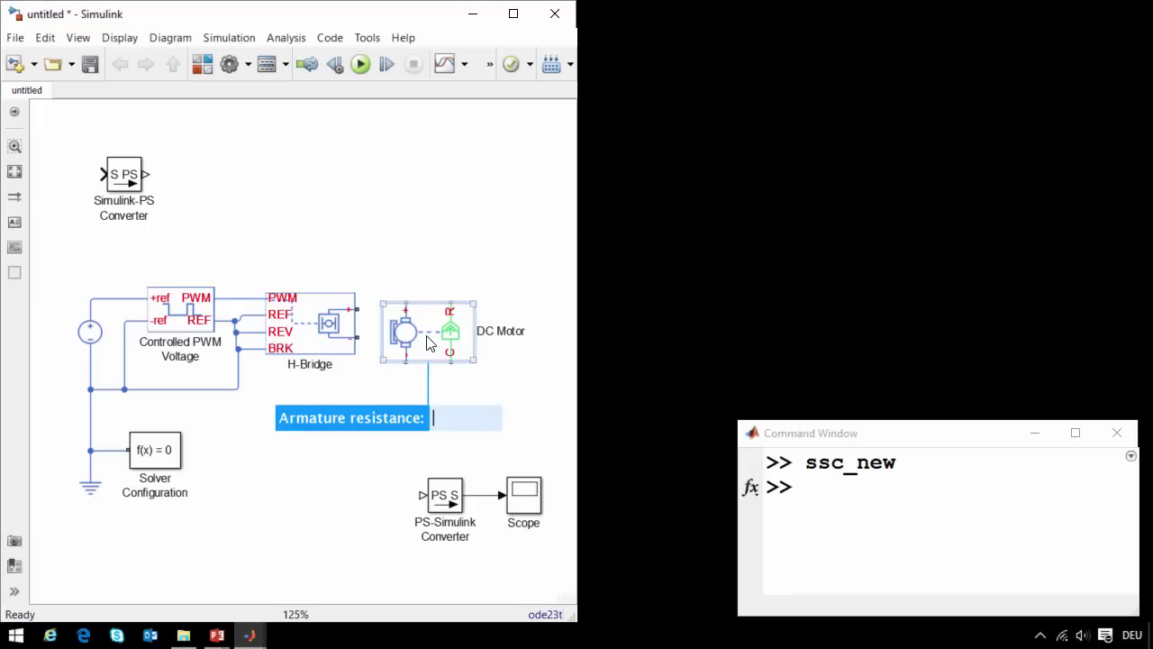
{"action": "left_click_drag", "start_coordinate": [428, 339], "coordinate": [466, 368]}
{"action": "left_click_drag", "start_coordinate": [577, 337], "coordinate": [737, 340]}
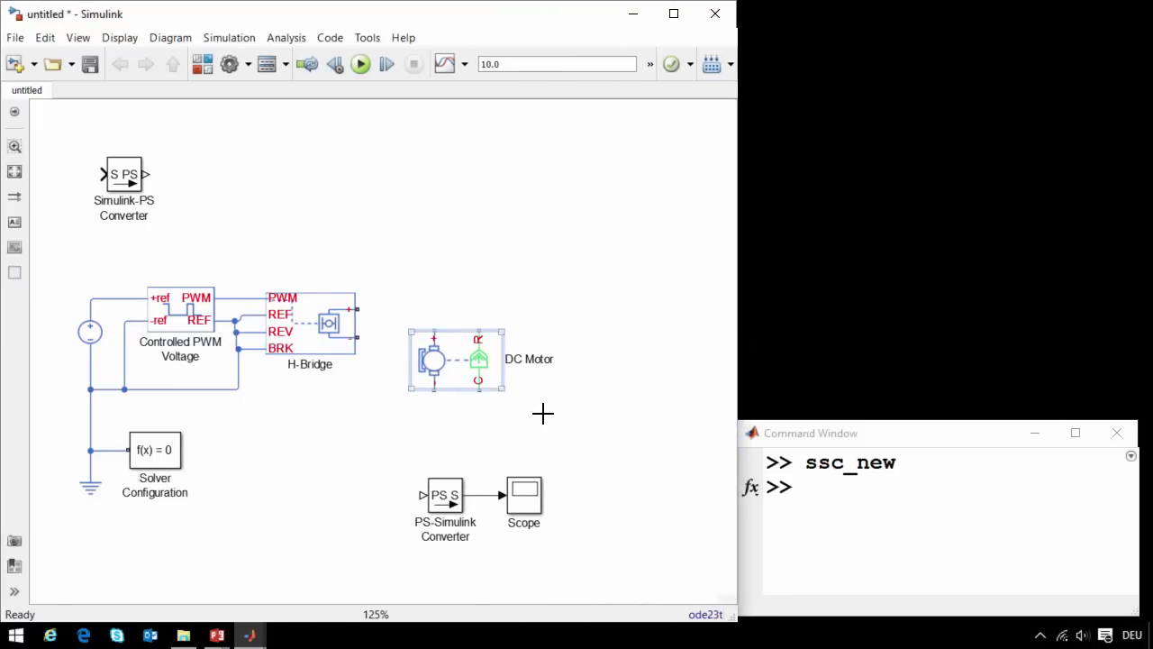
- Wire the H-Bridge's positive output to the DC Motor's positive terminal and both negative terminals to the ground line
{"action": "left_click_drag", "start_coordinate": [435, 336], "coordinate": [356, 309]}
{"action": "mouse_move", "coordinate": [439, 360]}
{"action": "left_mouse_down"}
{"action": "mouse_move", "coordinate": [363, 394]}
{"action": "mouse_move", "coordinate": [237, 390]}
{"action": "left_mouse_up"}
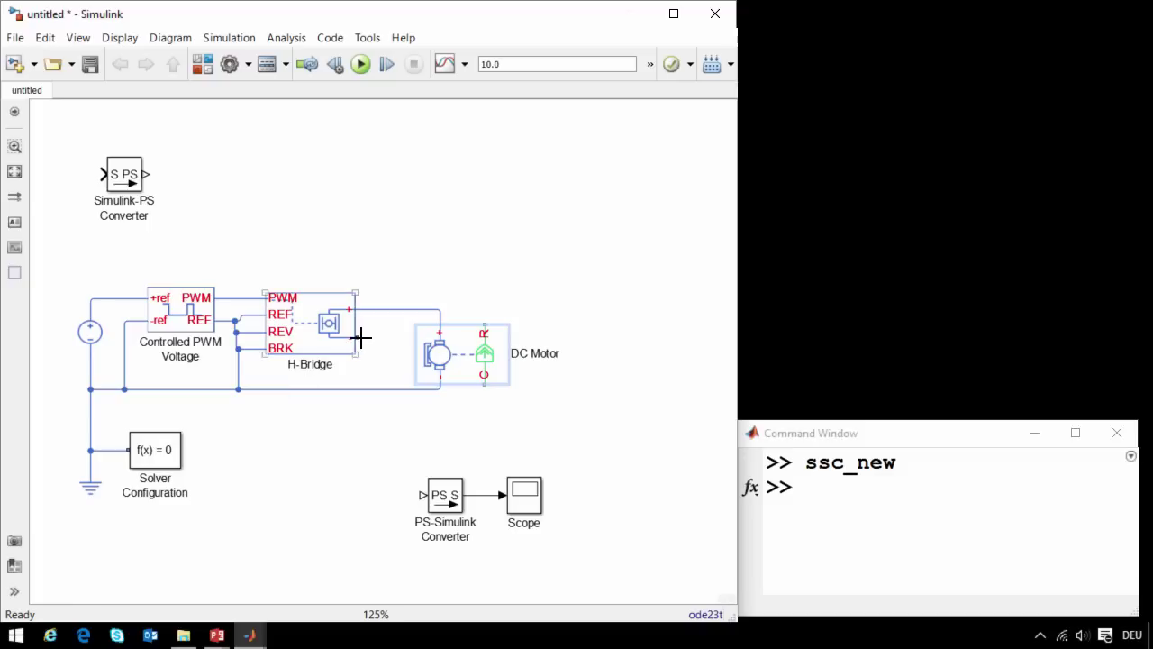
{"action": "left_click", "coordinate": [450, 422]}
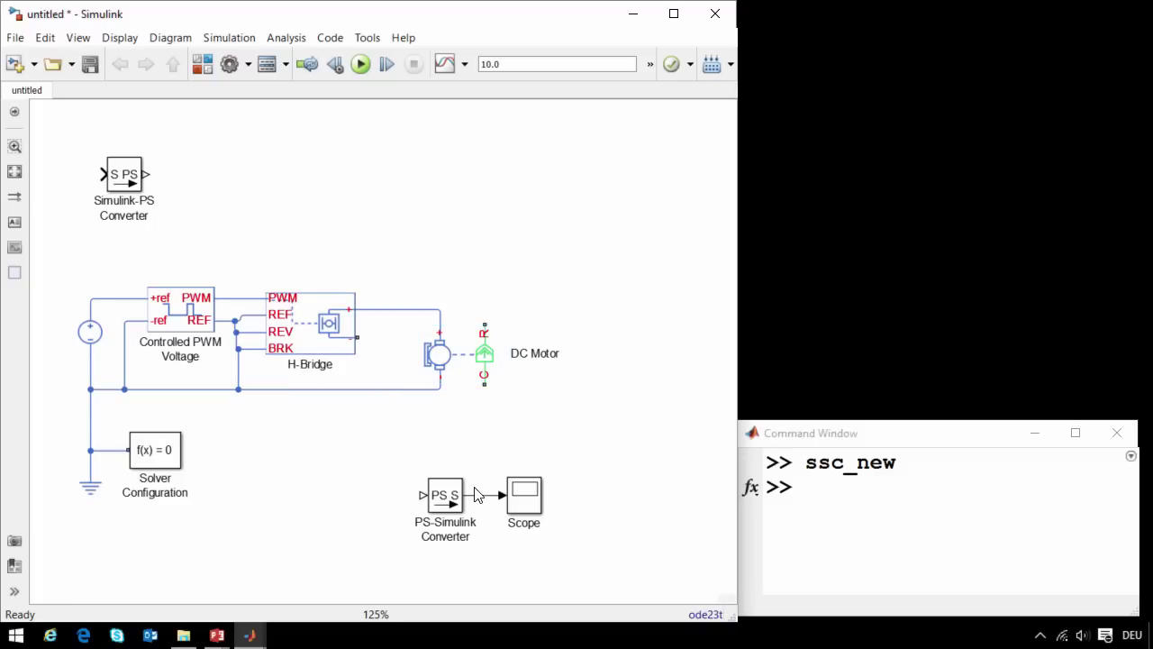
{"action": "left_click_drag", "start_coordinate": [369, 389], "coordinate": [356, 337]}
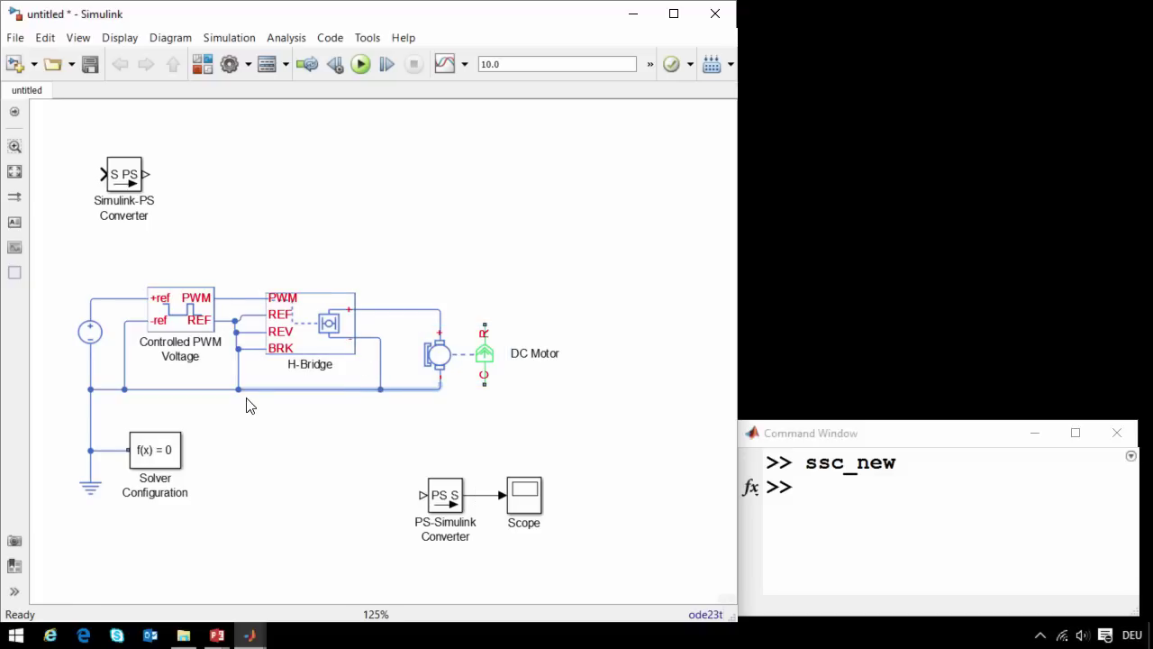
- Delete the PS-Simulink Converter and its connected Scope from the model
{"action": "left_click", "coordinate": [611, 525]}
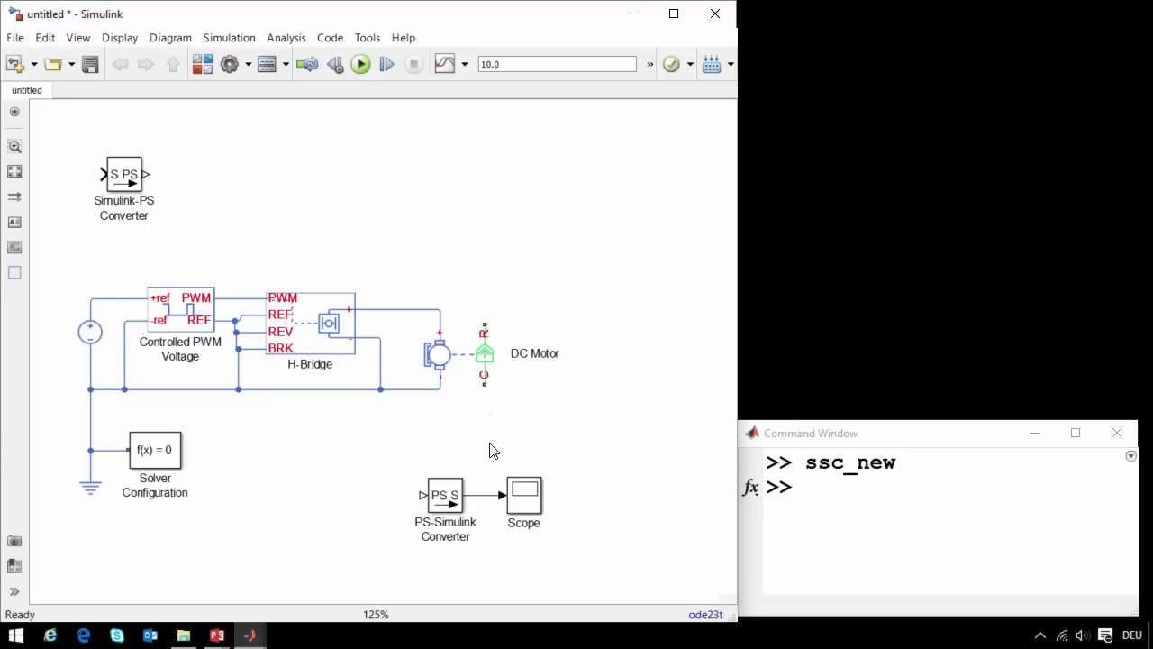
{"action": "left_click_drag", "start_coordinate": [424, 457], "coordinate": [550, 506]}
{"action": "key", "text": "Delete"}
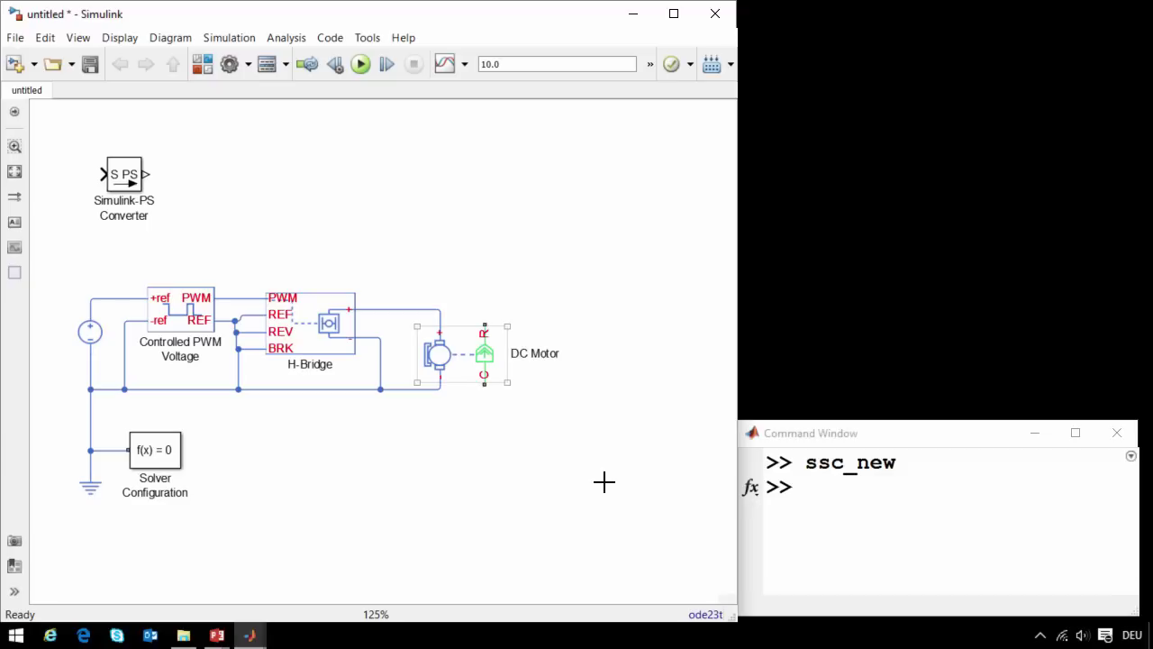
- Attach a Mechanical Rotational Reference to the DC Motor's C port and hide the reference block's name
{"action": "left_click_drag", "start_coordinate": [485, 385], "coordinate": [485, 420]}
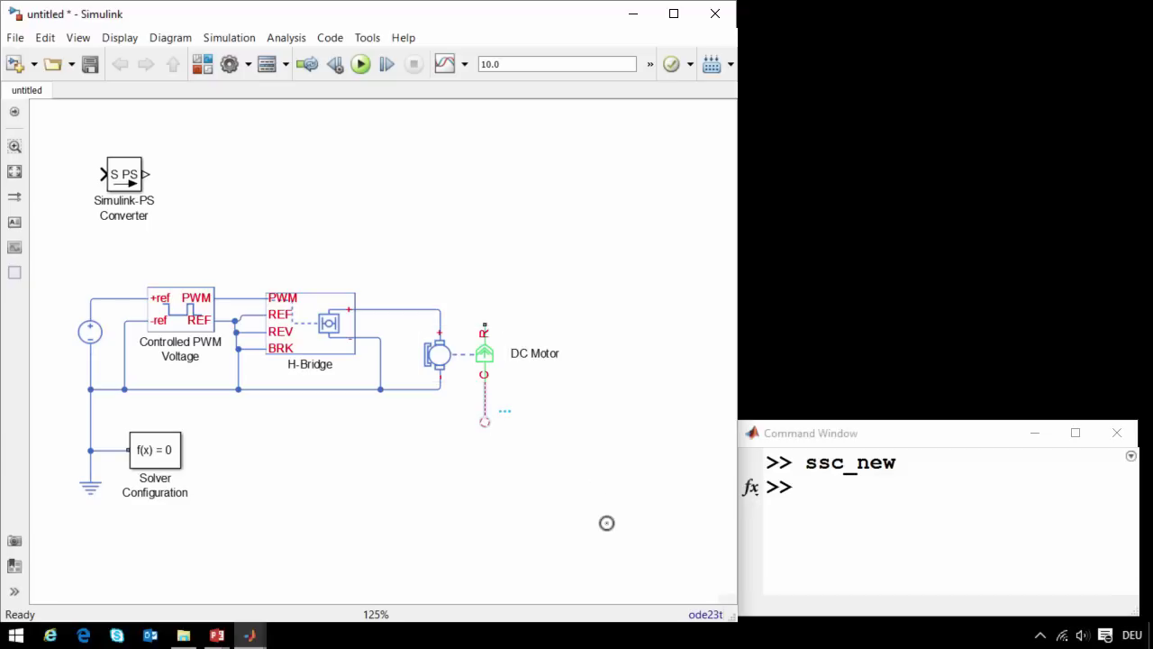
{"action": "type", "text": "Ref"}
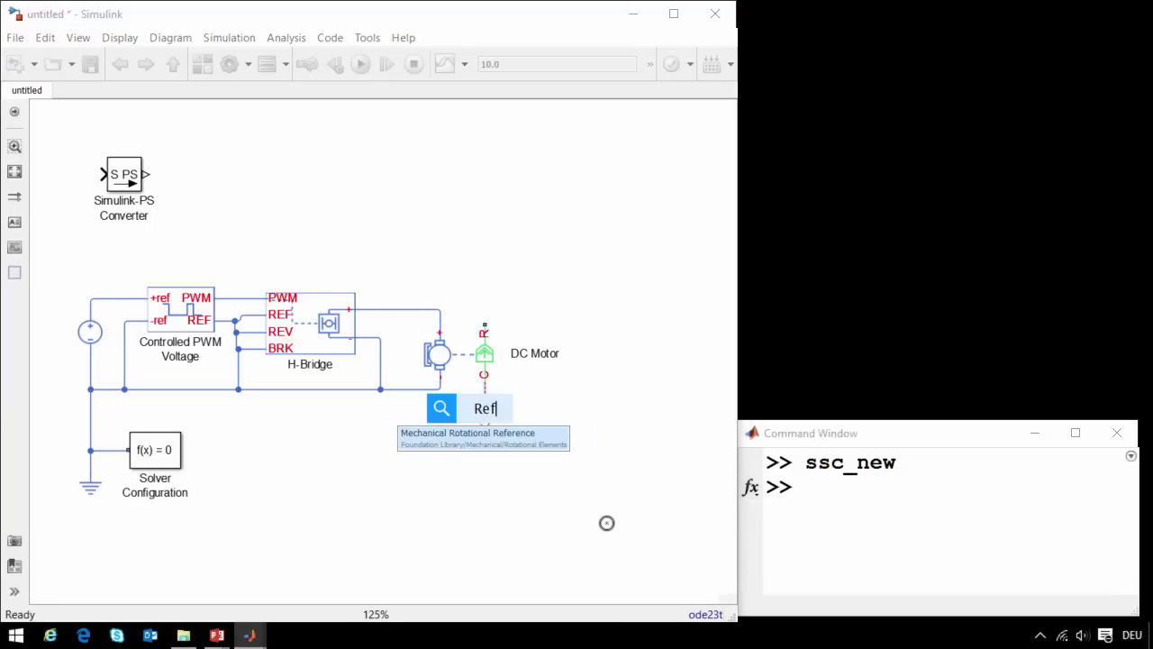
{"action": "key", "text": "Return"}
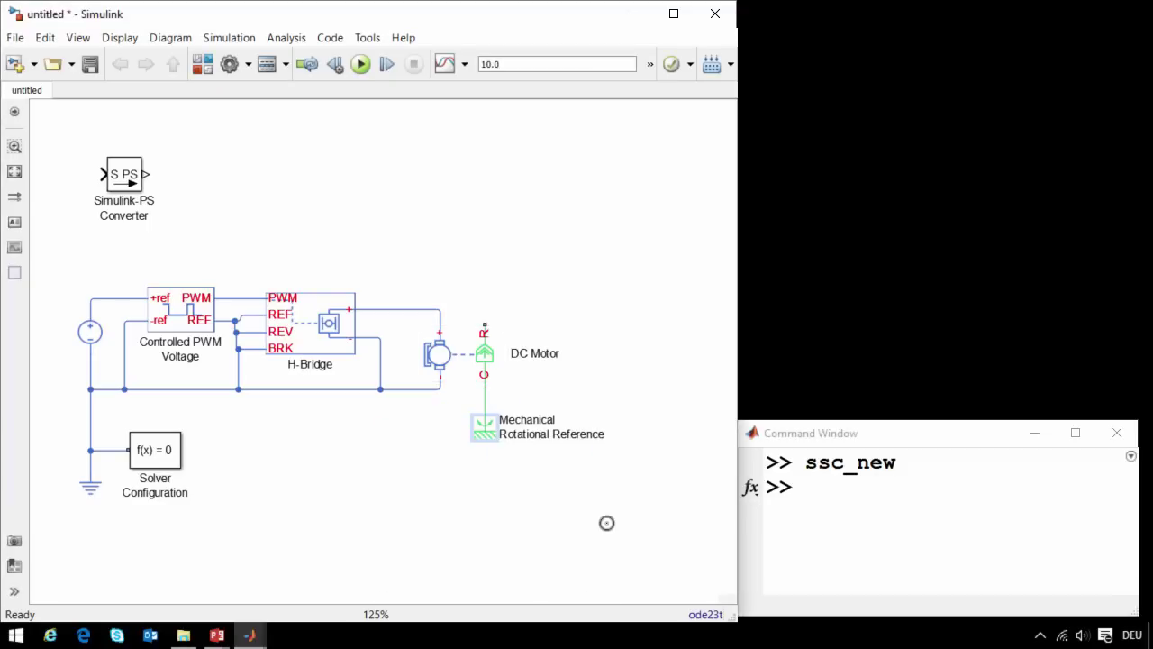
{"action": "key", "text": "alt"}
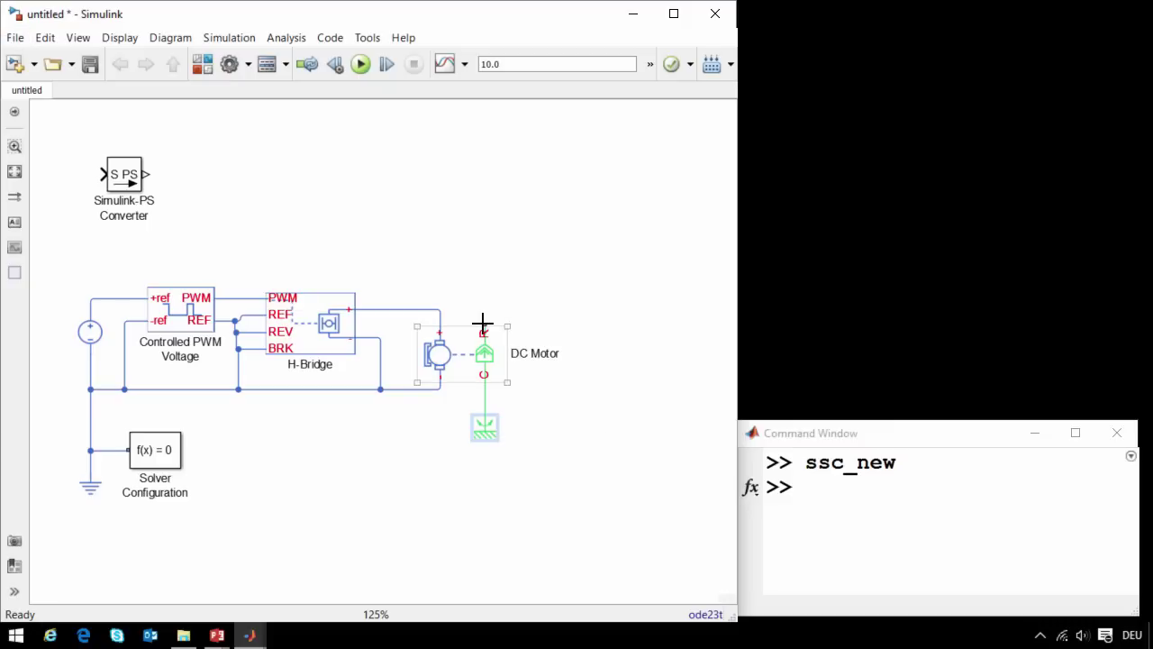
{"action": "left_click", "coordinate": [604, 406]}
- Add a Gear Box block connected to the DC Motor's R port
{"action": "left_click_drag", "start_coordinate": [484, 333], "coordinate": [513, 299]}
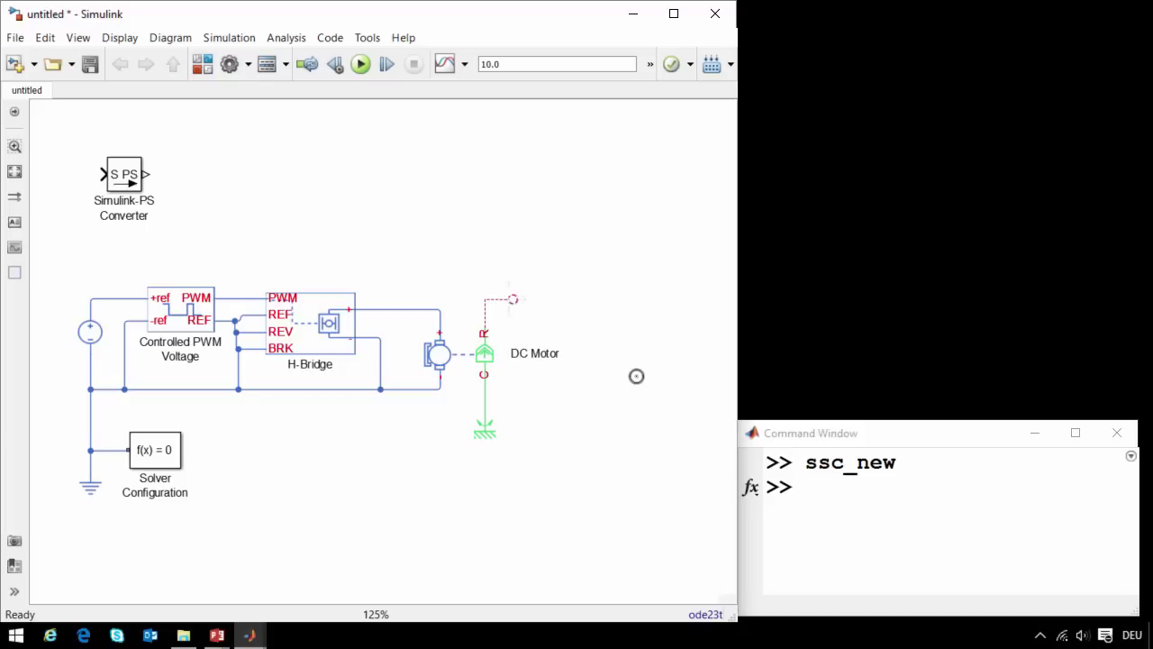
{"action": "type", "text": "Gear"}
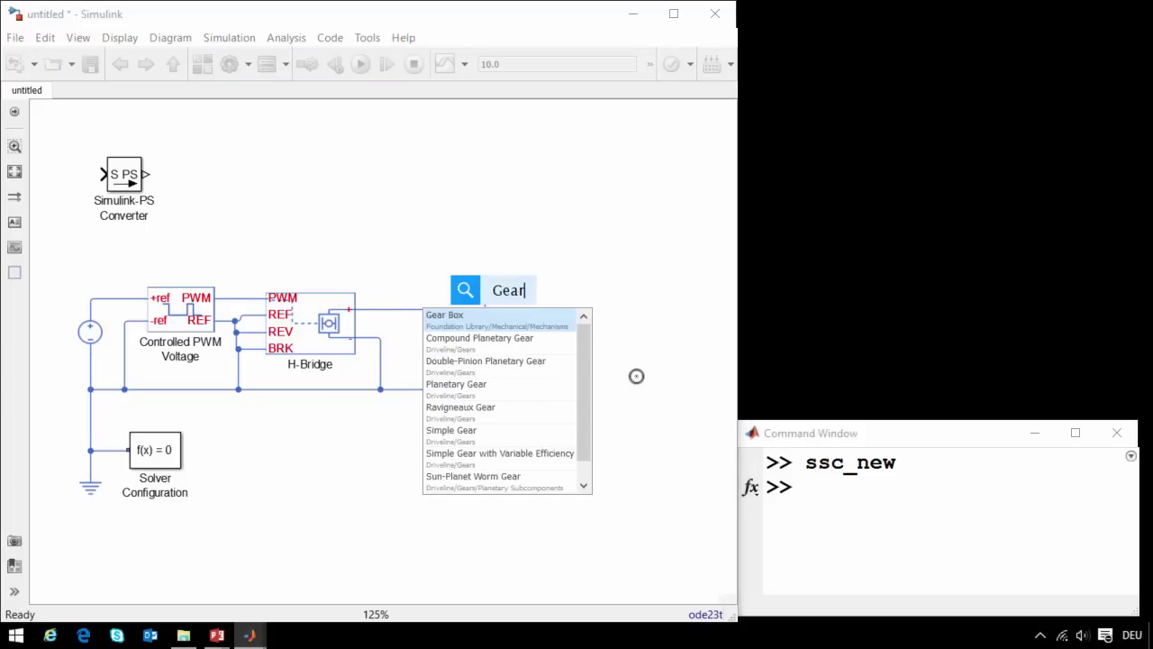
{"action": "key", "text": "Return"}
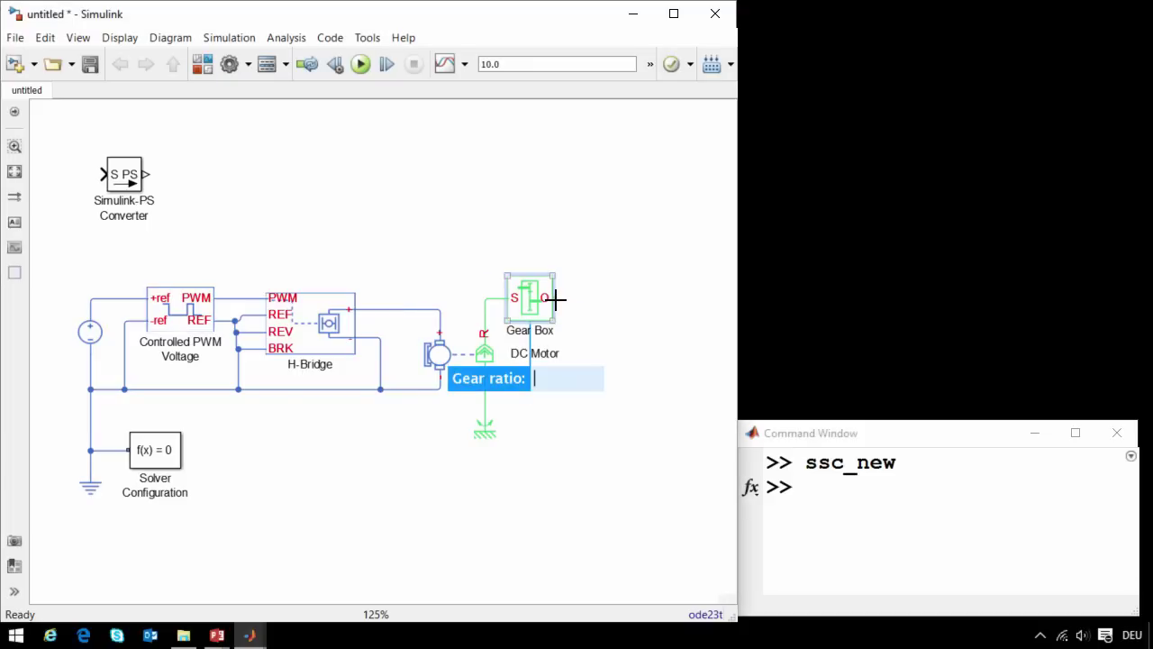
- Add a Wheel and Axle block connected to the Gear Box's O port
{"action": "left_click_drag", "start_coordinate": [555, 299], "coordinate": [577, 299]}
{"action": "left_click", "coordinate": [577, 300]}
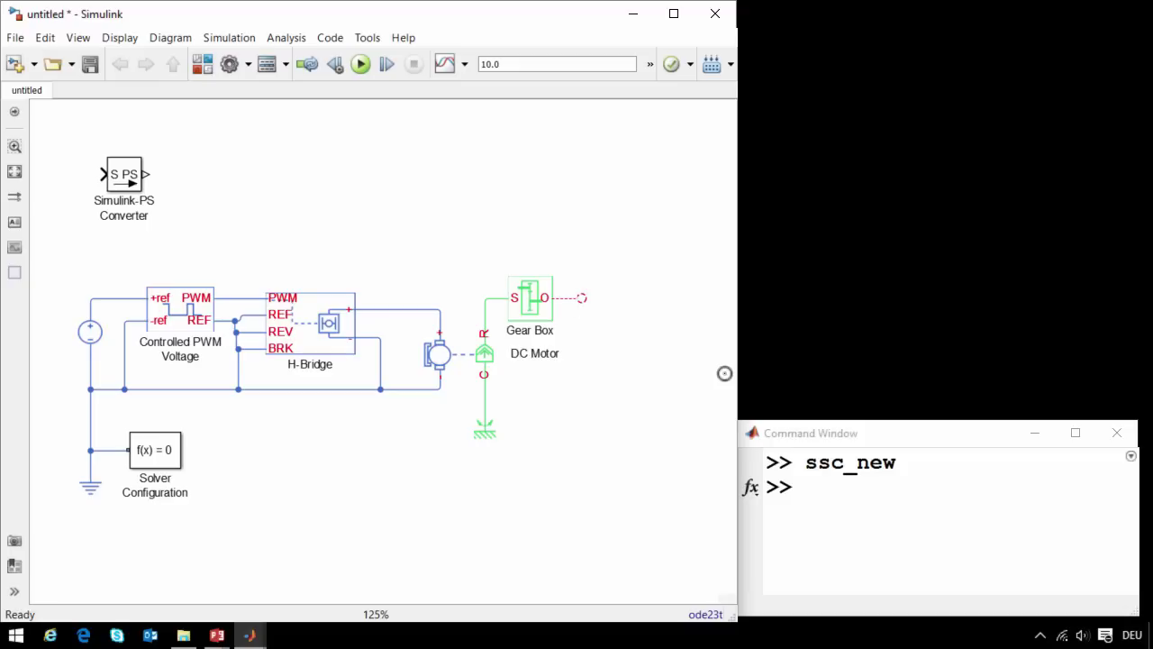
{"action": "type", "text": "Whee"}
{"action": "key", "text": "Return"}
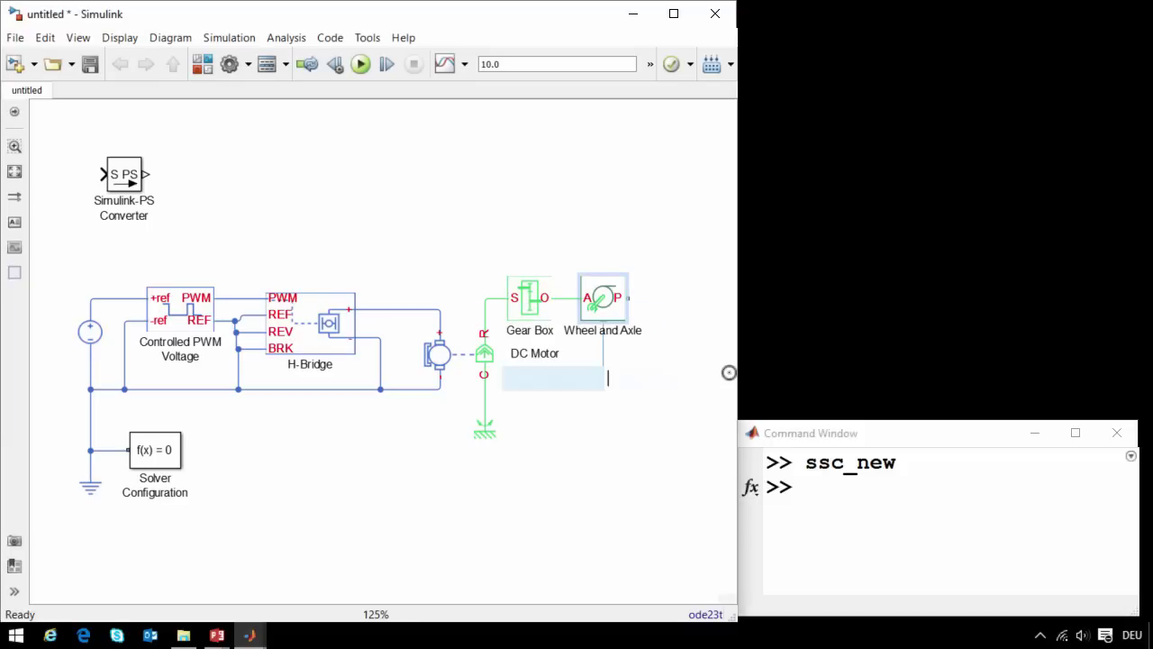
- Widen the model window and attach a Mass block to the Wheel and Axle's P port
{"action": "left_click_drag", "start_coordinate": [739, 291], "coordinate": [826, 290]}
{"action": "left_click", "coordinate": [628, 298]}
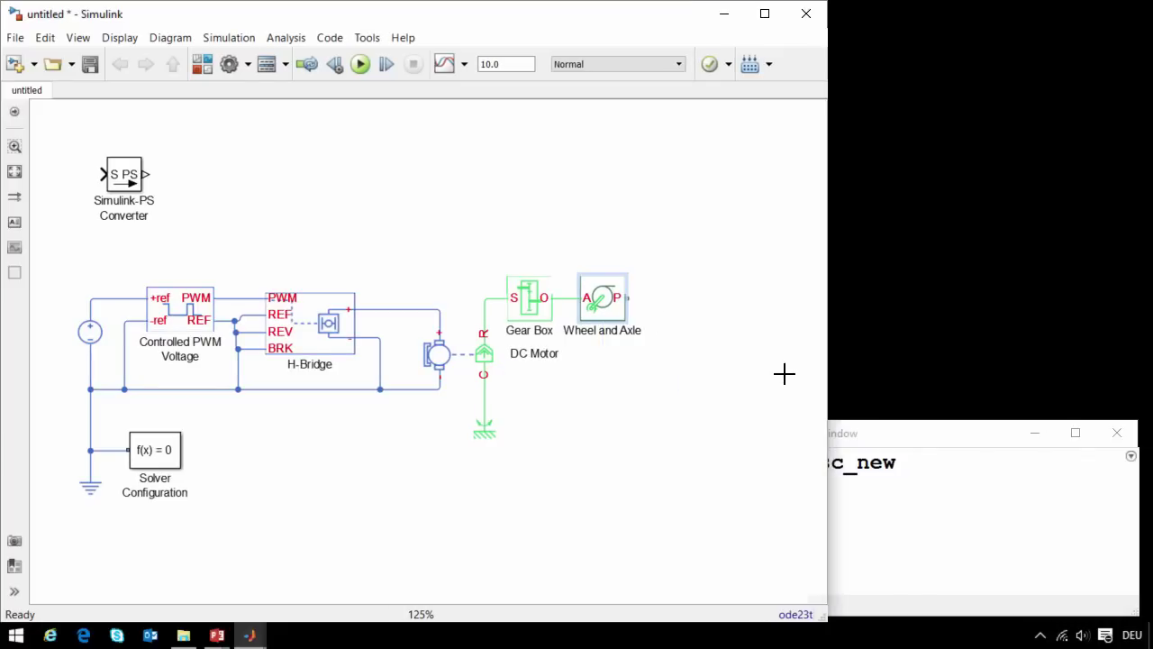
{"action": "mouse_move", "coordinate": [627, 297]}
{"action": "left_mouse_down"}
{"action": "mouse_move", "coordinate": [643, 294]}
{"action": "mouse_move", "coordinate": [657, 262]}
{"action": "mouse_move", "coordinate": [654, 230]}
{"action": "left_mouse_up"}
{"action": "type", "text": "Mas"}
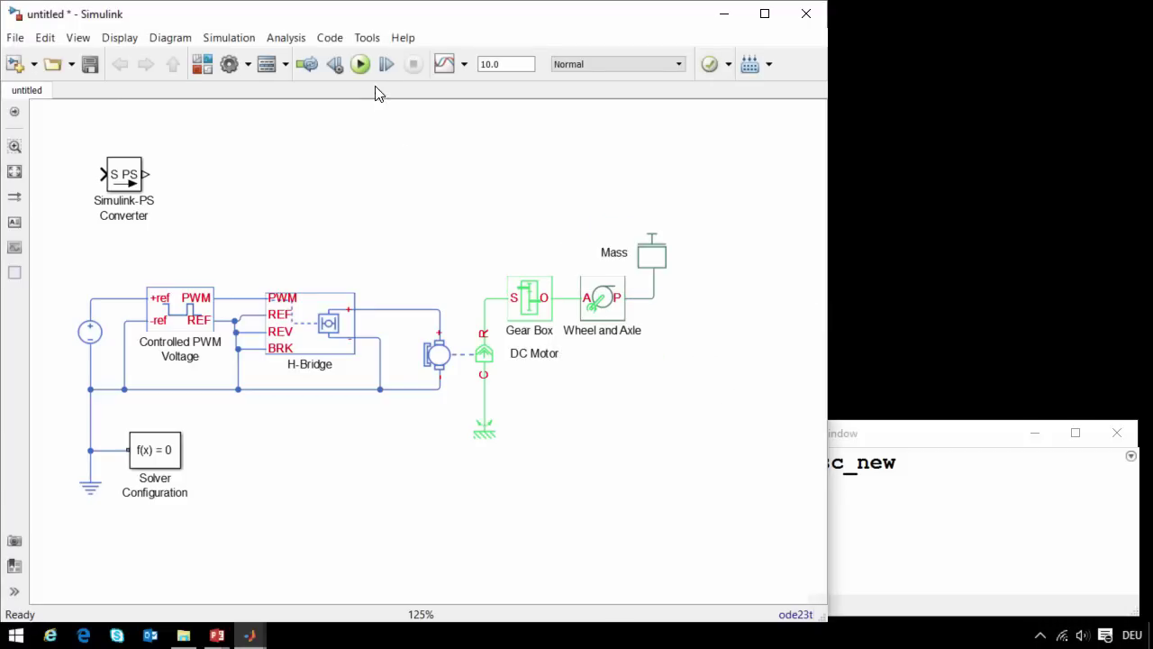
- Run the simulation and open the Mass block's logged simlog data in the Simscape Results Explorer
{"action": "key", "text": "ctrl+t"}
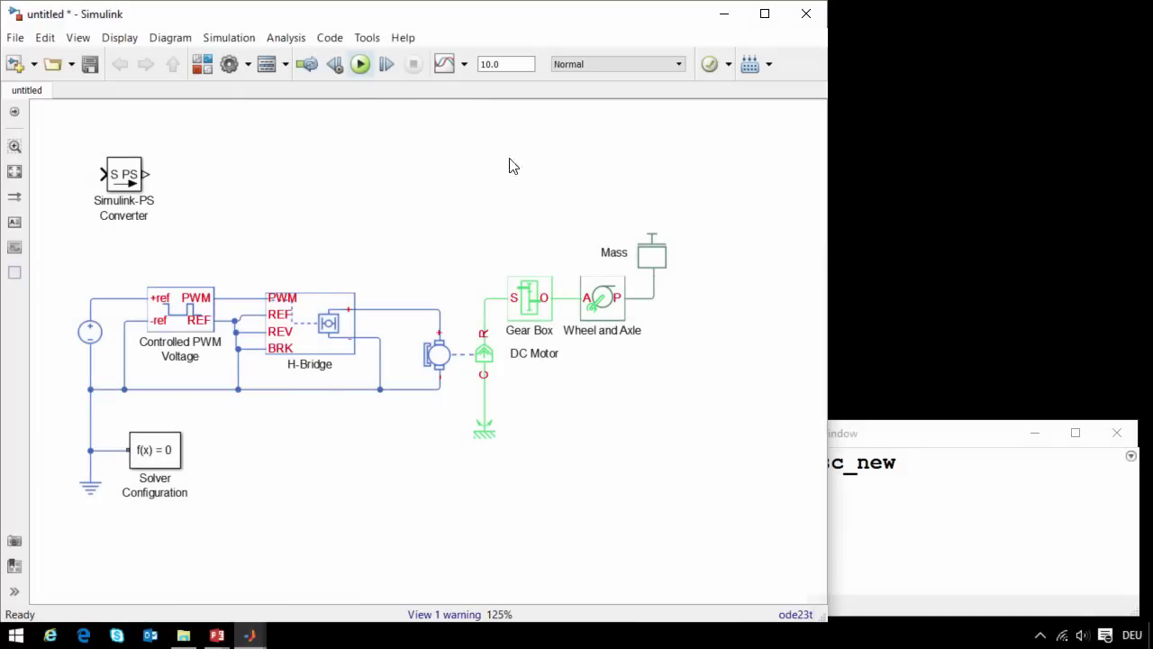
{"action": "left_click", "coordinate": [645, 273]}
{"action": "key", "text": "shift+F10"}
{"action": "mouse_move", "coordinate": [896, 12]}
{"action": "mouse_move", "coordinate": [1010, 53]}
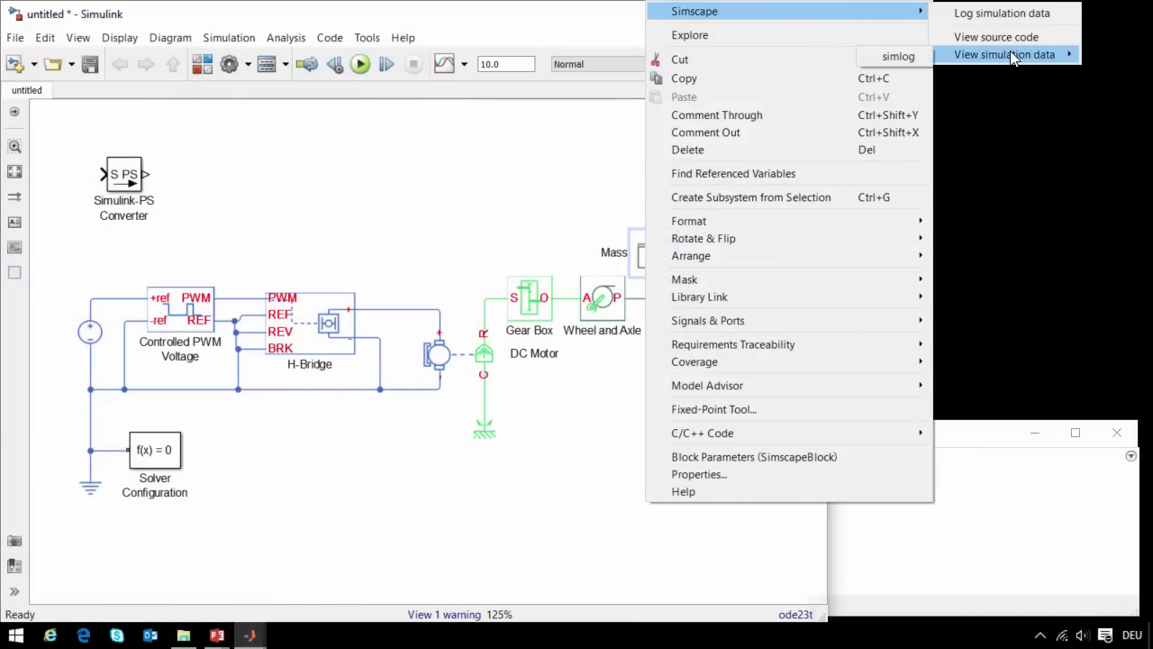
{"action": "left_click", "coordinate": [913, 59]}
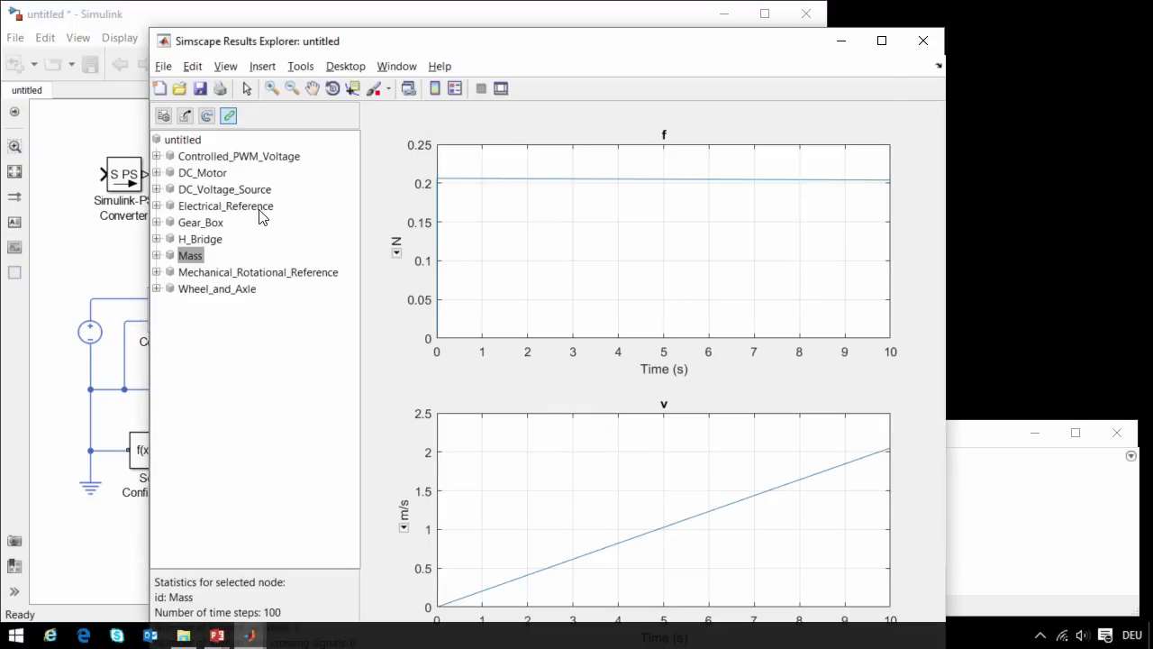
- Expand the Mass results and plot its velocity v on its own
{"action": "left_click", "coordinate": [157, 255]}
{"action": "left_click", "coordinate": [192, 288]}
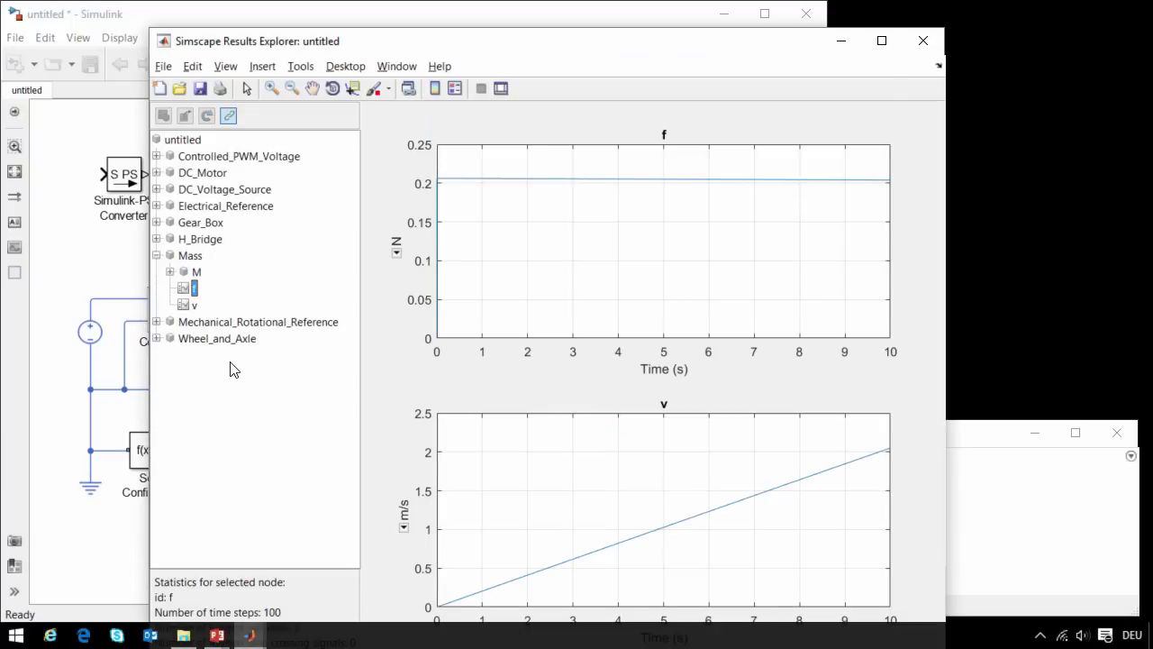
{"action": "left_click", "coordinate": [191, 305]}
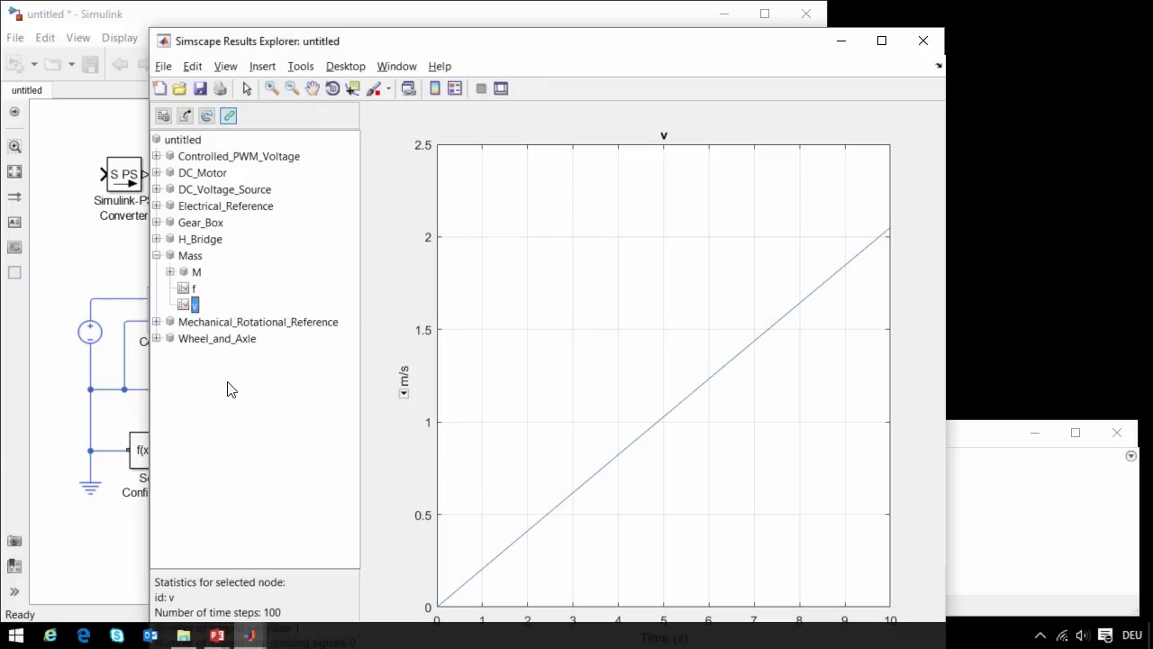
- Plot the current i of the DC Motor's inductor1, and return to the model
{"action": "left_click", "coordinate": [157, 172]}
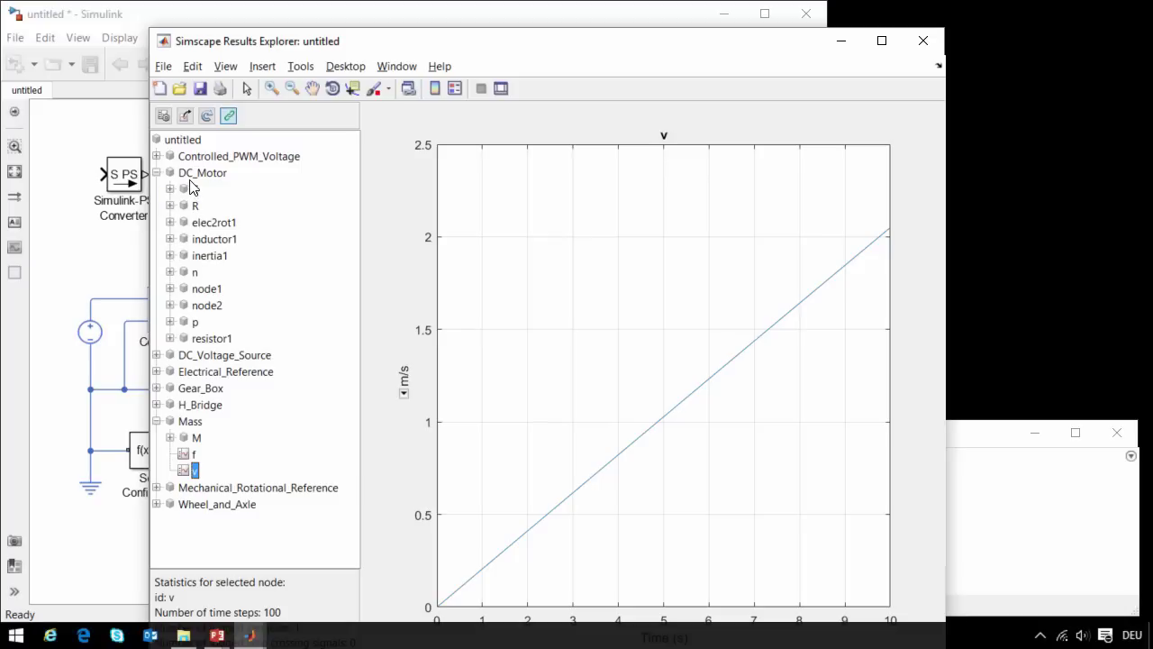
{"action": "left_click", "coordinate": [169, 239]}
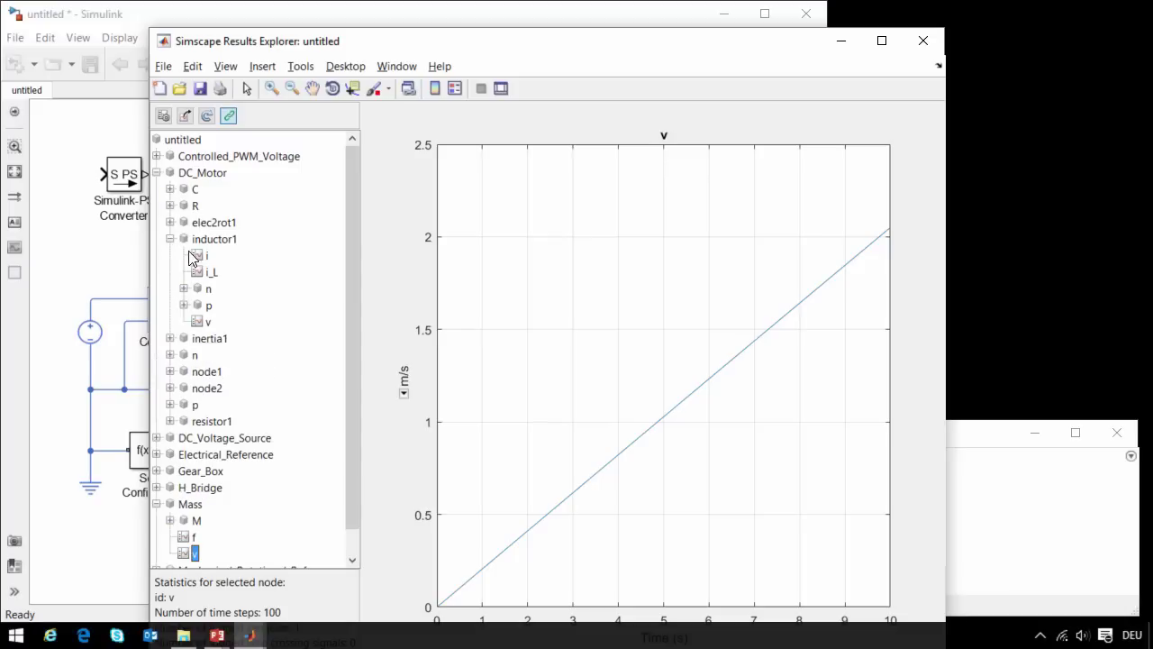
{"action": "left_click", "coordinate": [206, 254]}
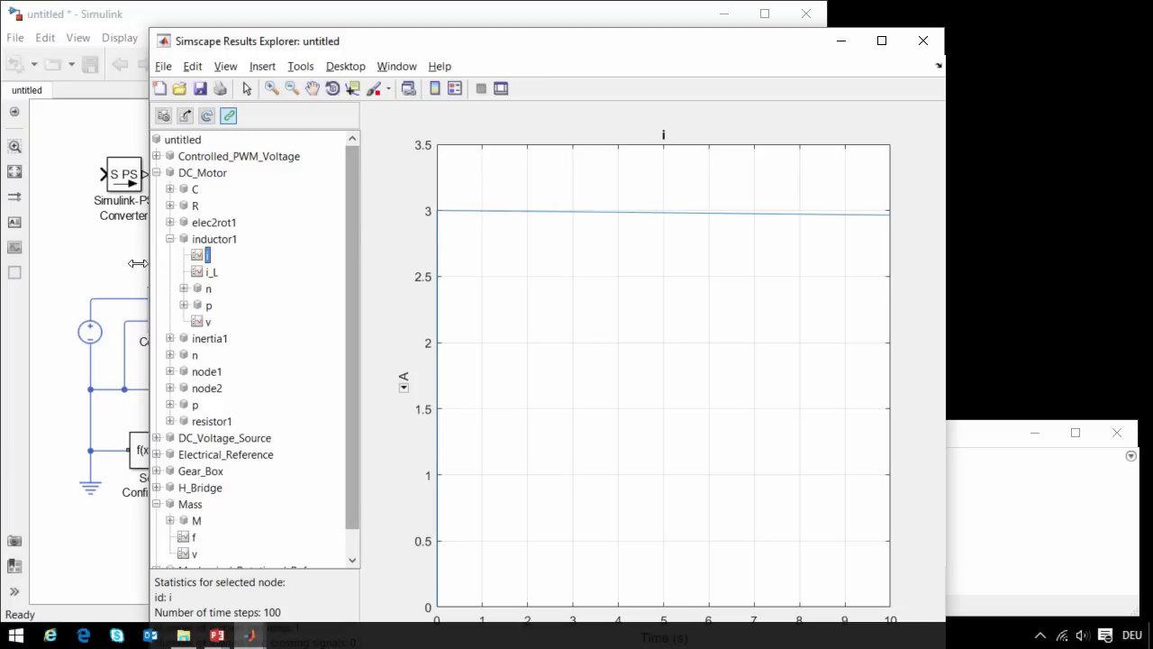
{"action": "left_click", "coordinate": [132, 342]}
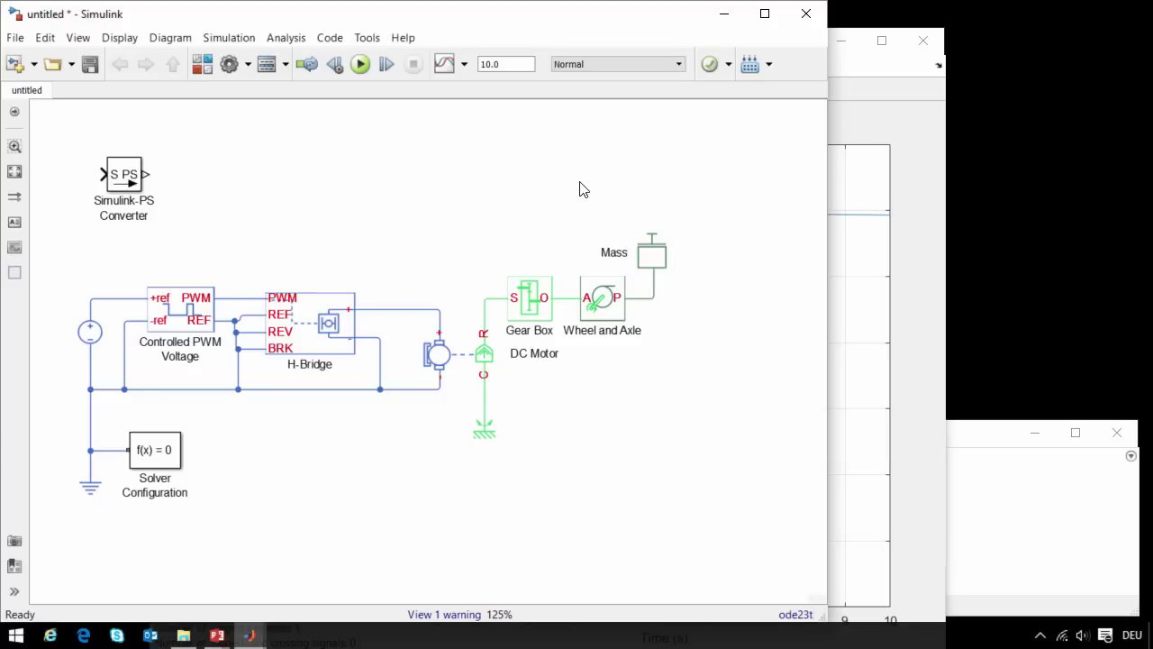
- Replace the Mass with the Aileron block from the Aileron_Mechanical_Lib library, connected to the Wheel and Axle's P port
{"action": "key", "text": "alt+Tab"}
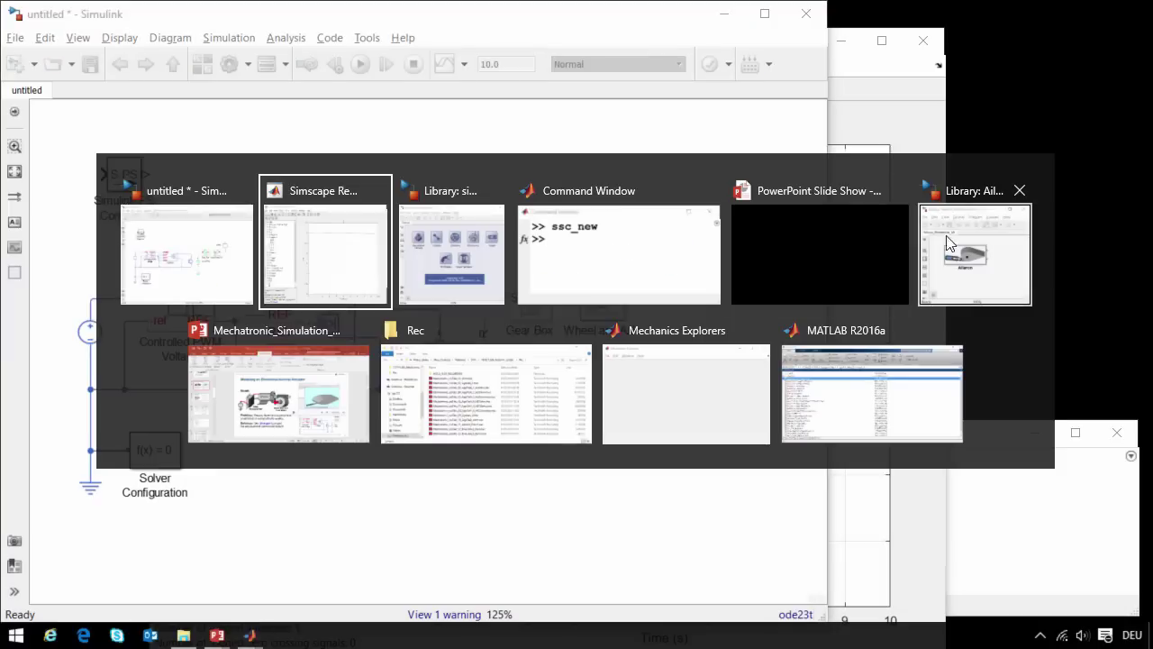
{"action": "left_click", "coordinate": [974, 247]}
{"action": "left_click_drag", "start_coordinate": [921, 475], "coordinate": [757, 326]}
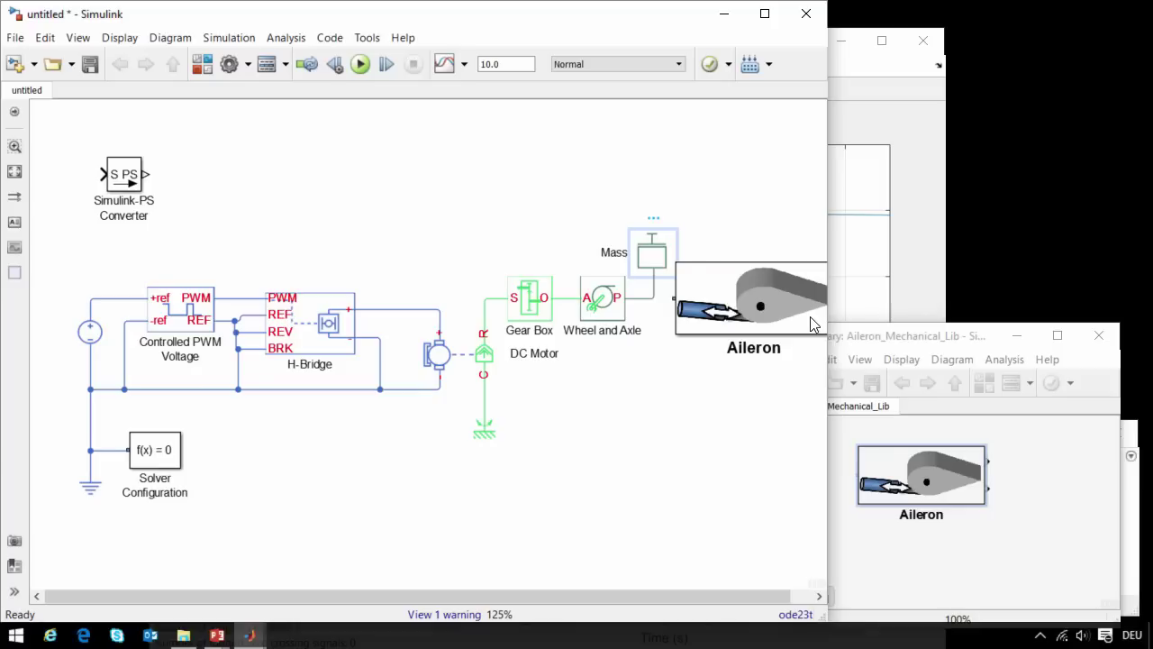
{"action": "key", "text": "Delete"}
{"action": "left_click_drag", "start_coordinate": [653, 271], "coordinate": [681, 309]}
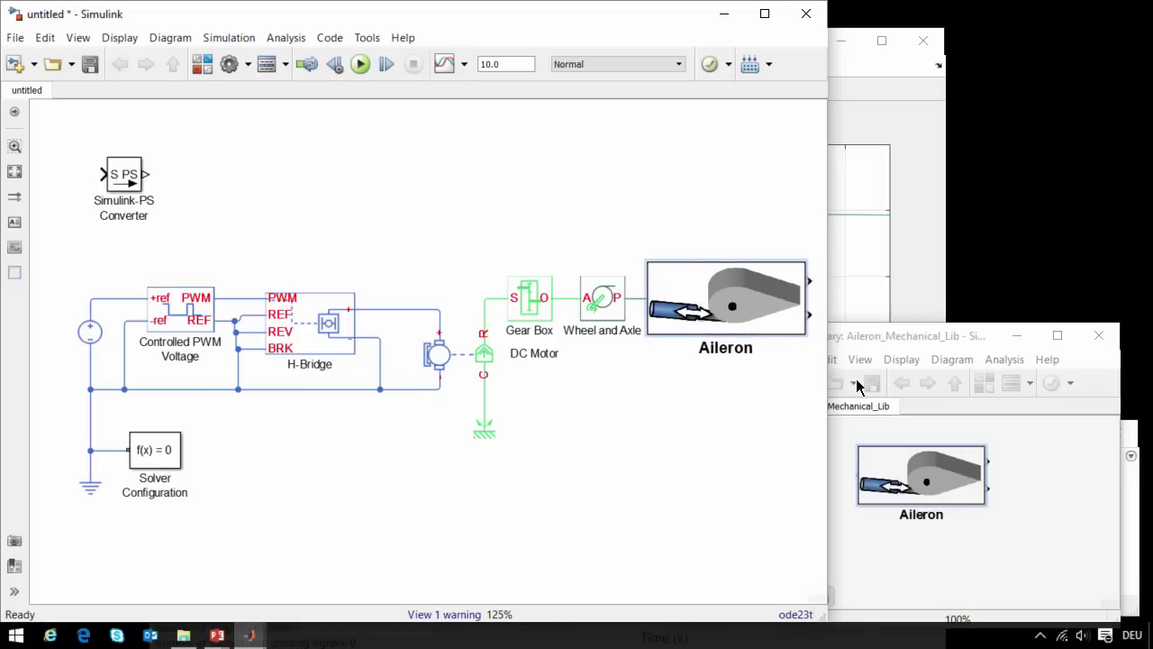
- Display the Aileron in the Mechanics Explorer and simulate its motion
{"action": "key", "text": "ctrl+t"}
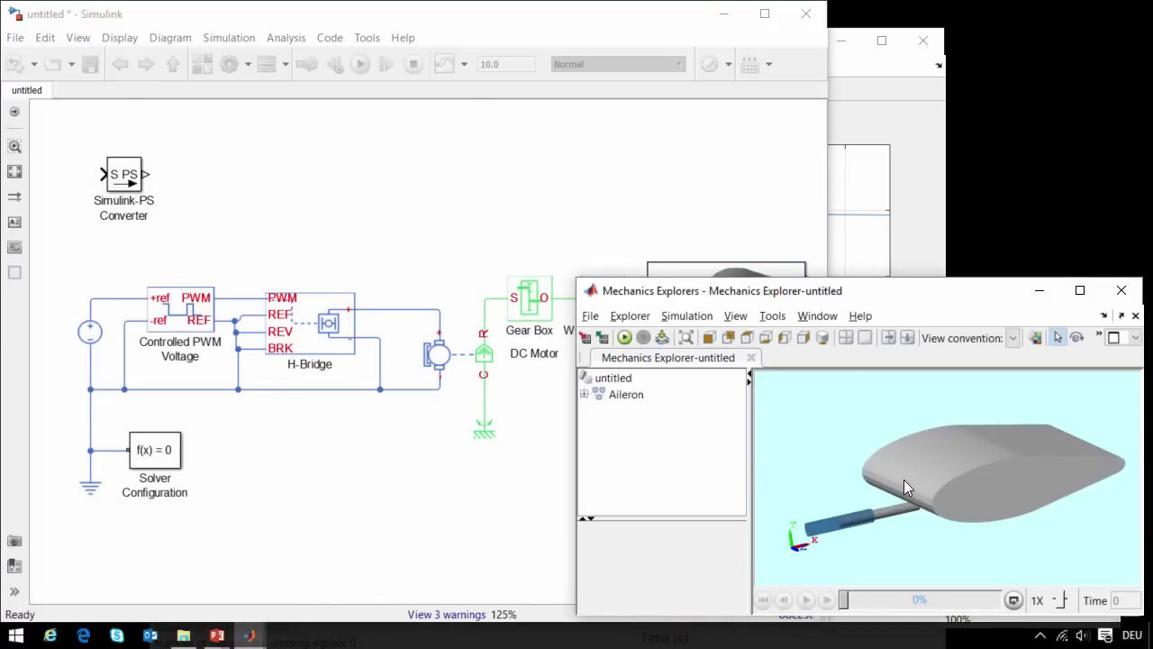
{"action": "left_click", "coordinate": [664, 224]}
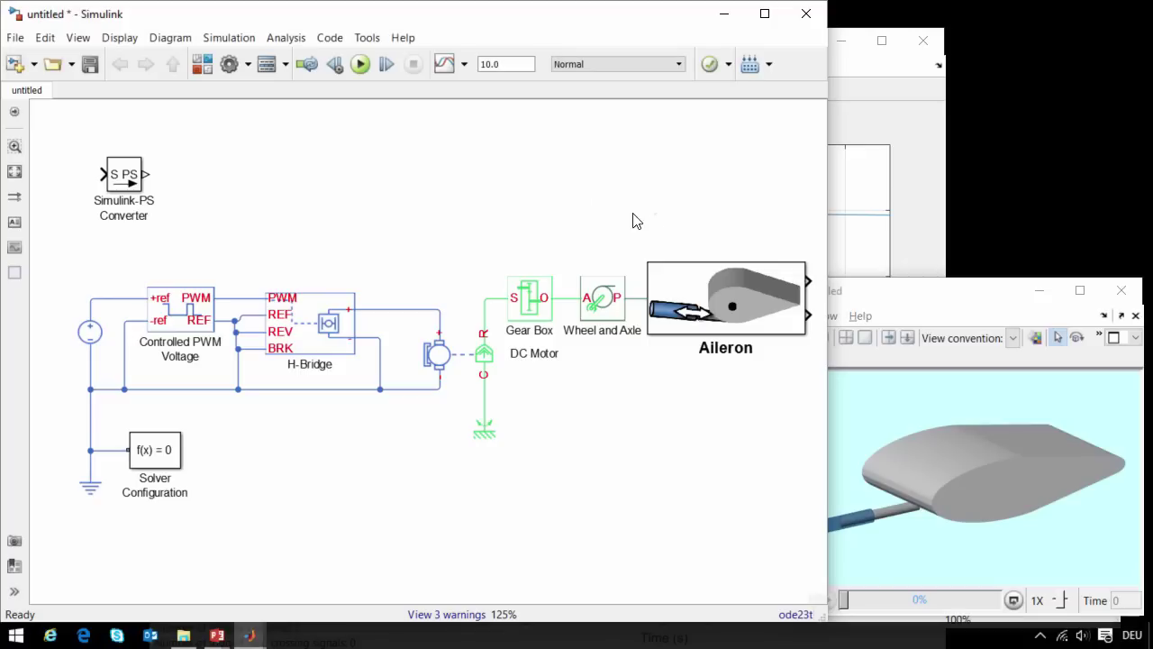
{"action": "left_click", "coordinate": [351, 67]}
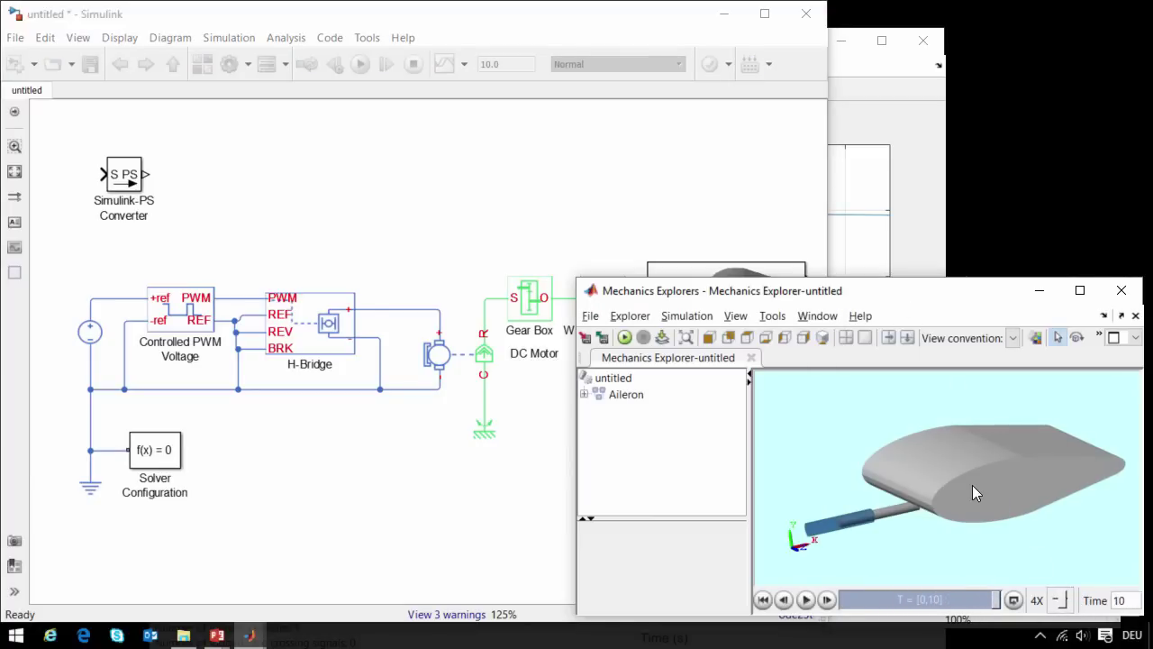
- Set the DC Motor's back-emf constant to a multiple of 7.2e-5 V/rpm
{"action": "left_click", "coordinate": [532, 430]}
{"action": "left_click", "coordinate": [459, 374]}
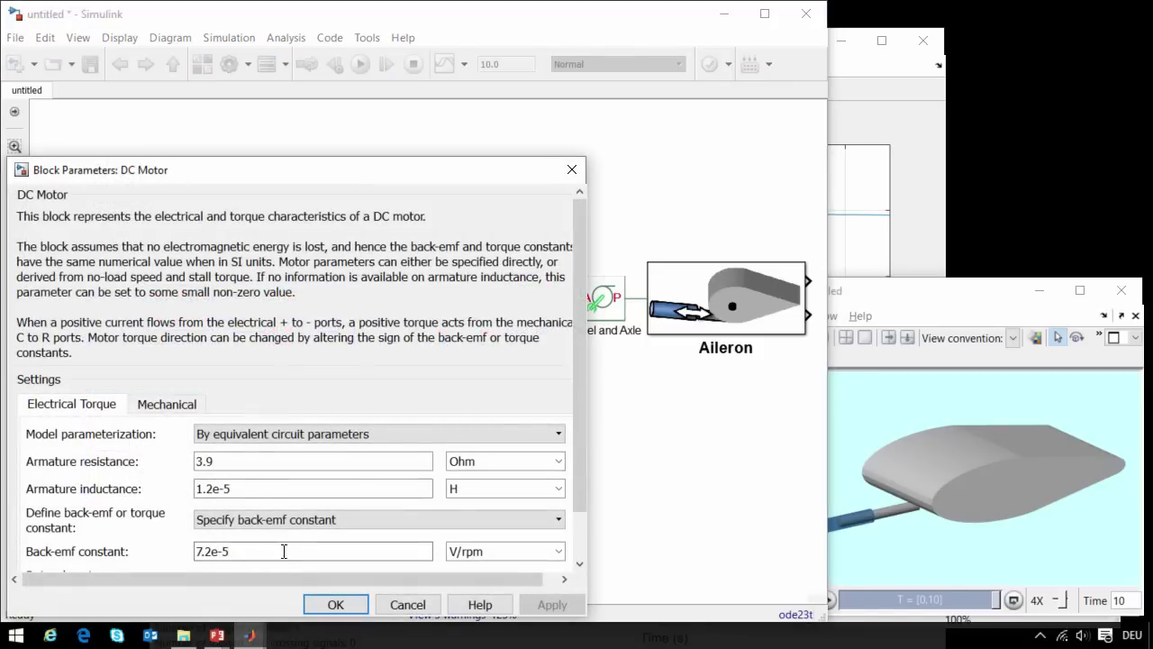
{"action": "left_click_drag", "start_coordinate": [231, 550], "coordinate": [195, 550]}
{"action": "key", "text": "End"}
{"action": "type", "text": "*"}
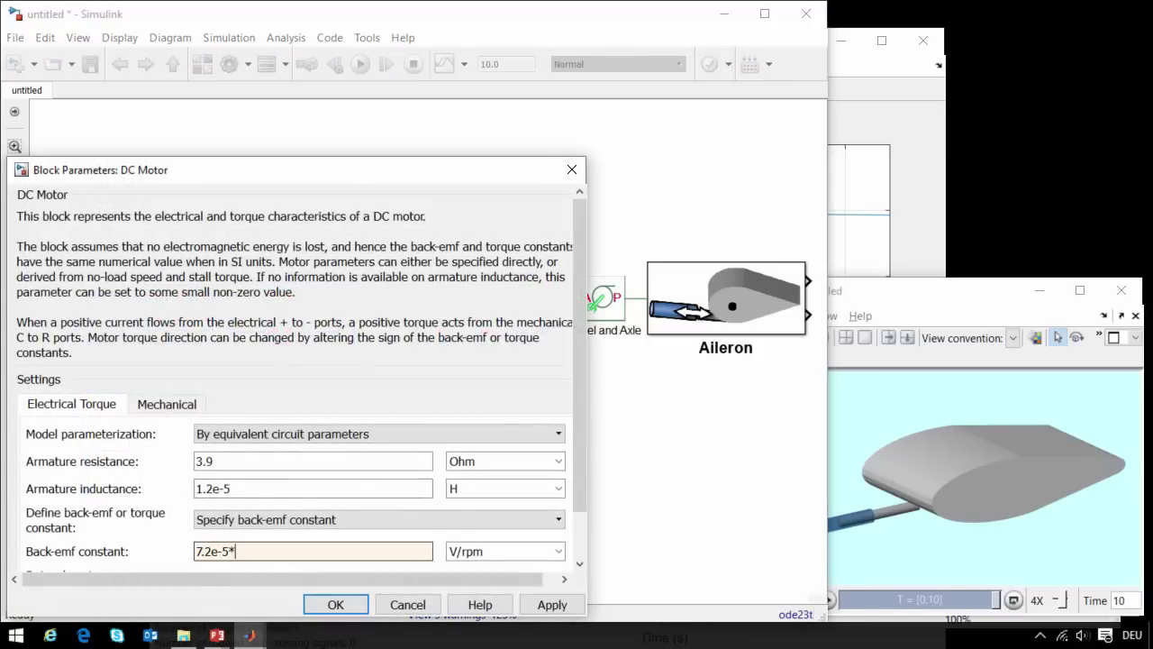
{"action": "left_click", "coordinate": [331, 606]}
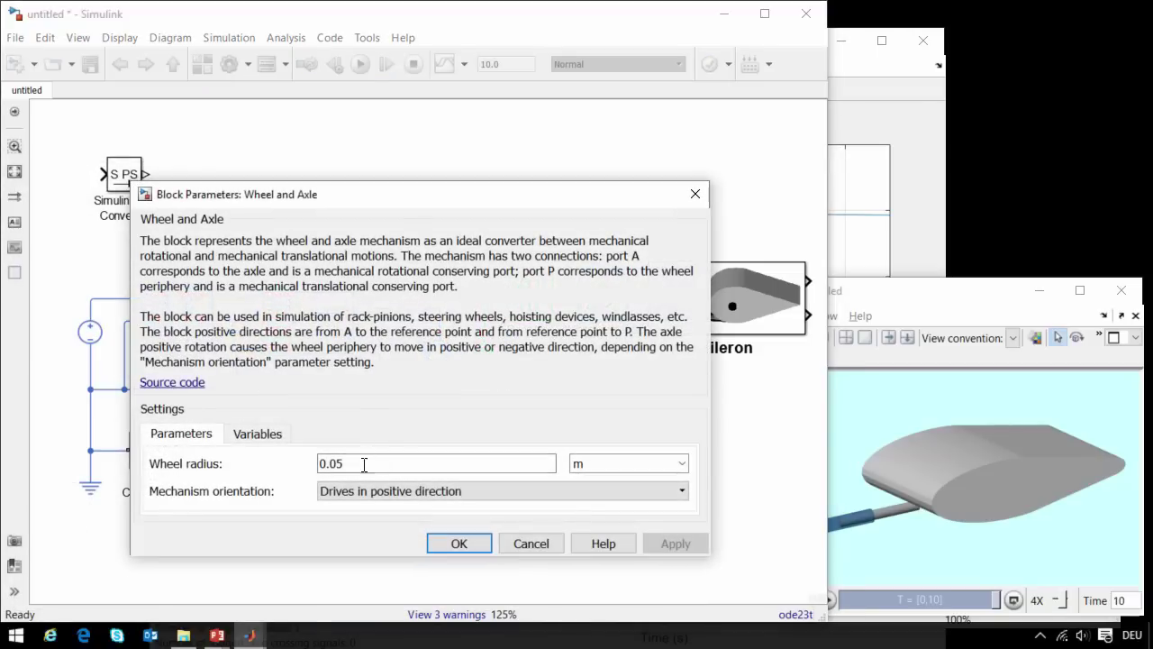
- Set the Wheel and Axle's wheel radius to 0.005 m and rerun the simulation
{"action": "double_click", "coordinate": [363, 463]}
{"action": "key", "text": "Left"}
{"action": "type", "text": "0"}
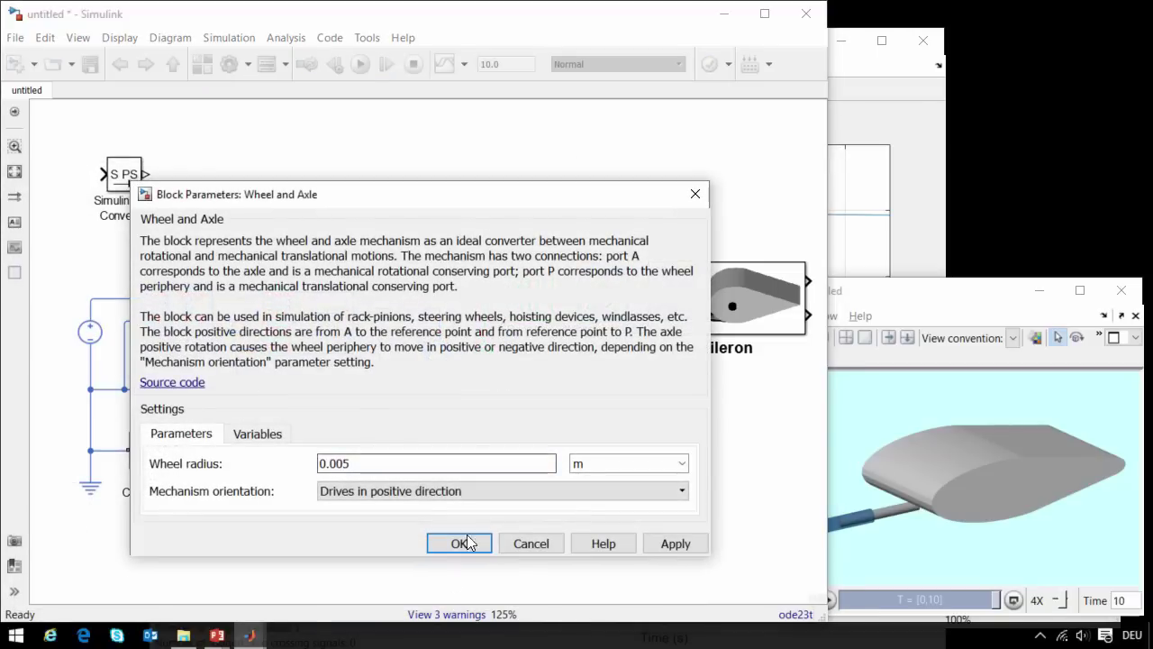
{"action": "left_click", "coordinate": [461, 542]}
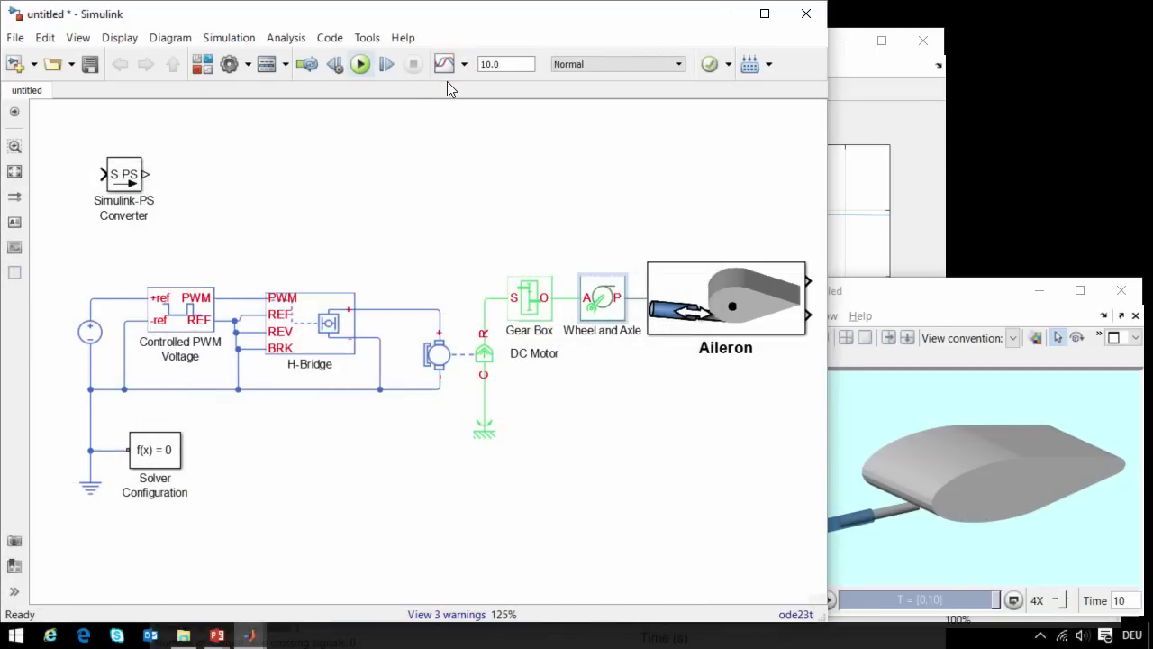
{"action": "key", "text": "ctrl+t"}
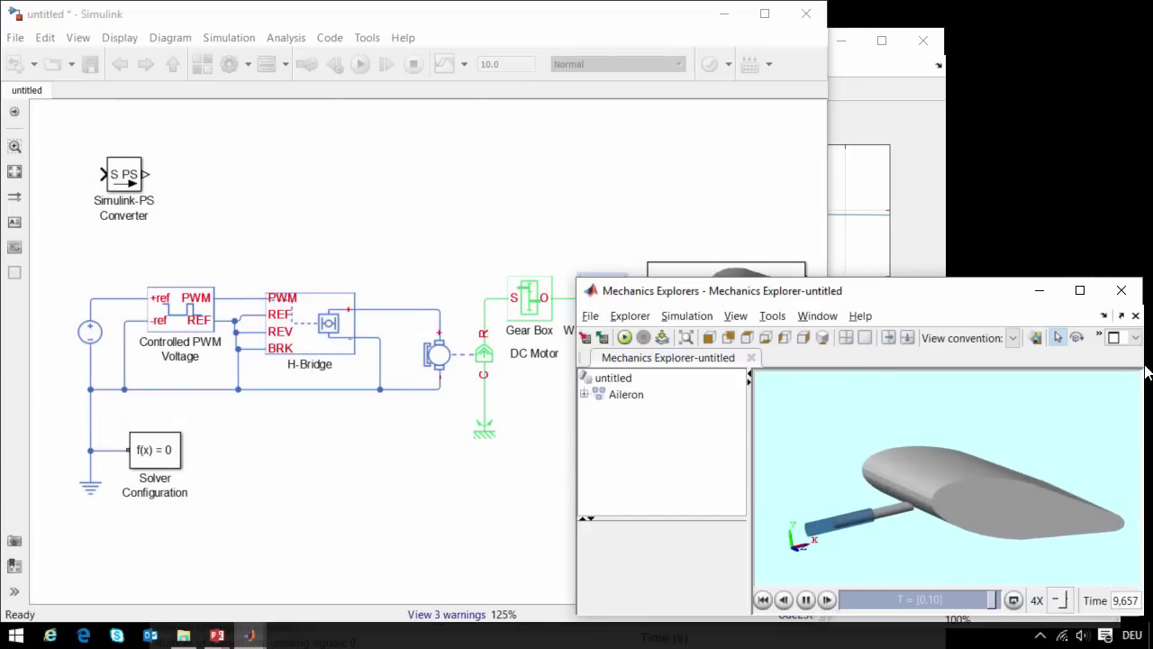
- Set the Wheel and Axle's mechanism orientation to Drives in negative direction
{"action": "left_click", "coordinate": [515, 216]}
{"action": "double_click", "coordinate": [596, 301]}
{"action": "key", "text": "Return"}
{"action": "left_click", "coordinate": [397, 490]}
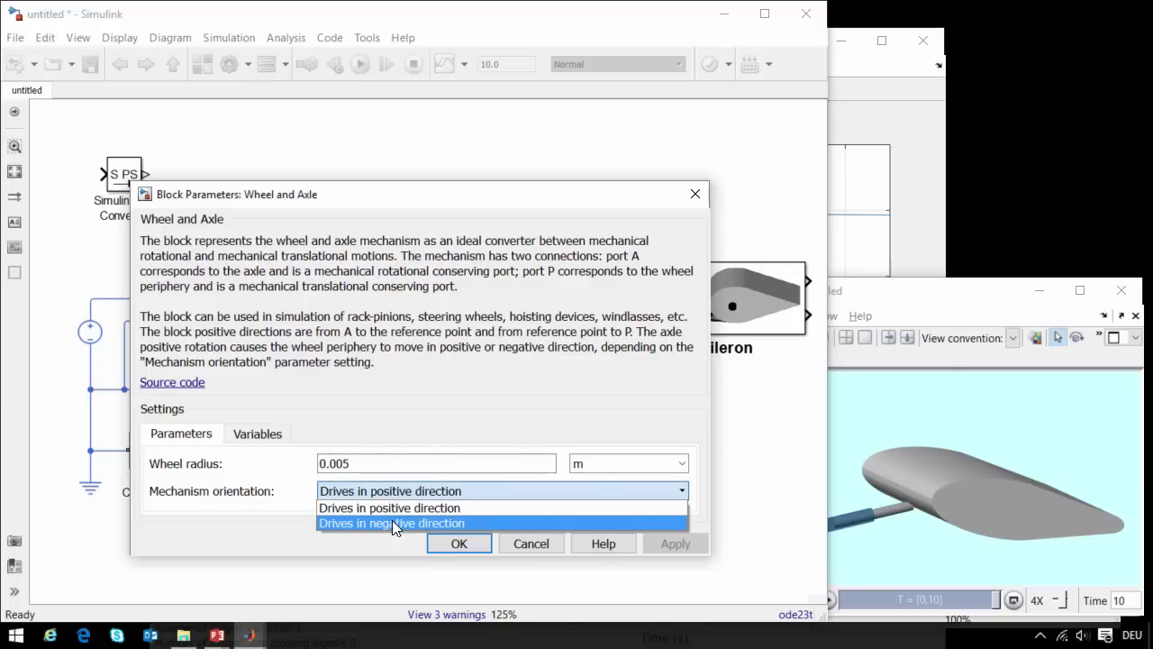
{"action": "left_click", "coordinate": [392, 523]}
{"action": "left_click", "coordinate": [454, 541]}
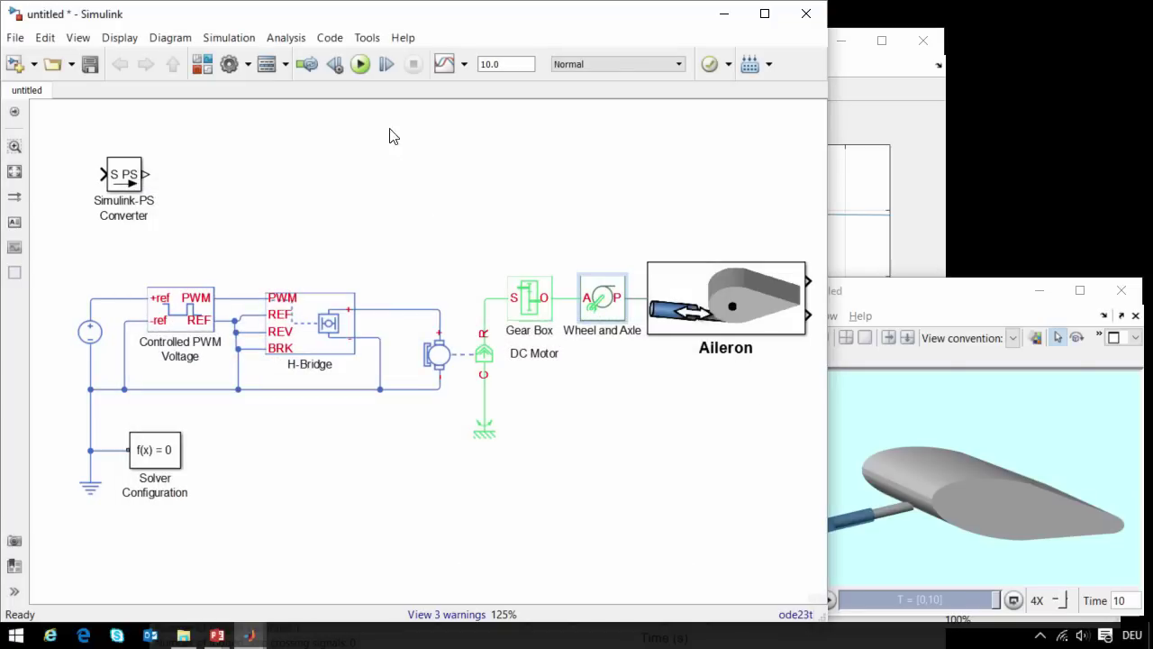
- Rerun the simulation, reload the simlog data to examine the DC Motor's inductor current, and return to the model
{"action": "left_click", "coordinate": [360, 65]}
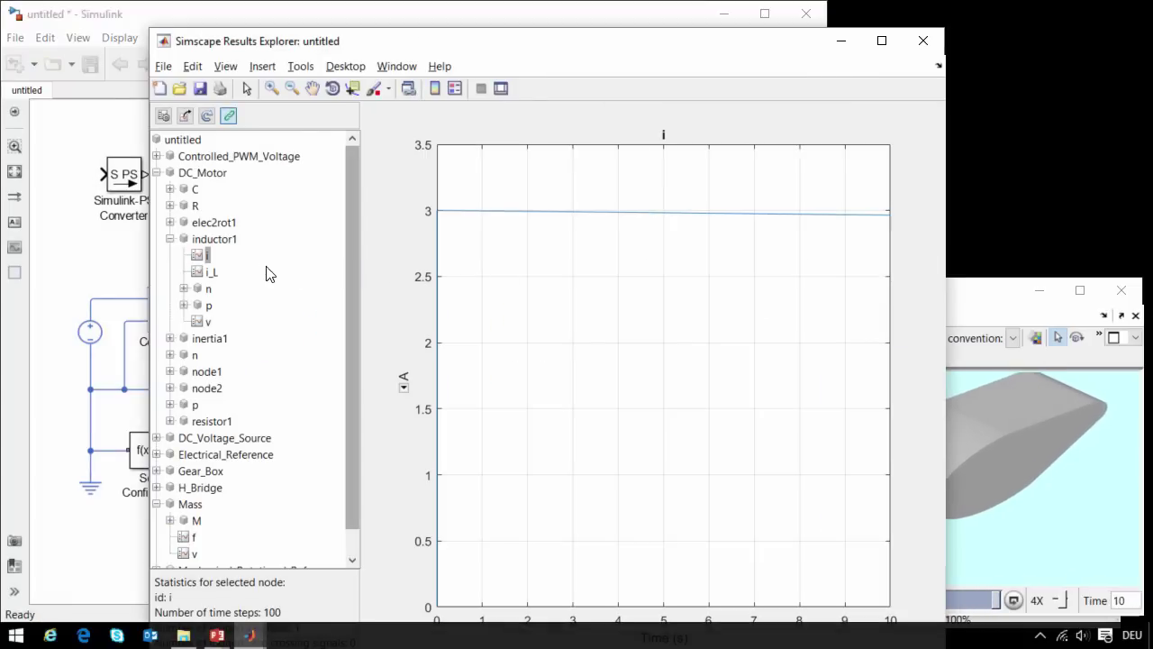
{"action": "left_click", "coordinate": [207, 118]}
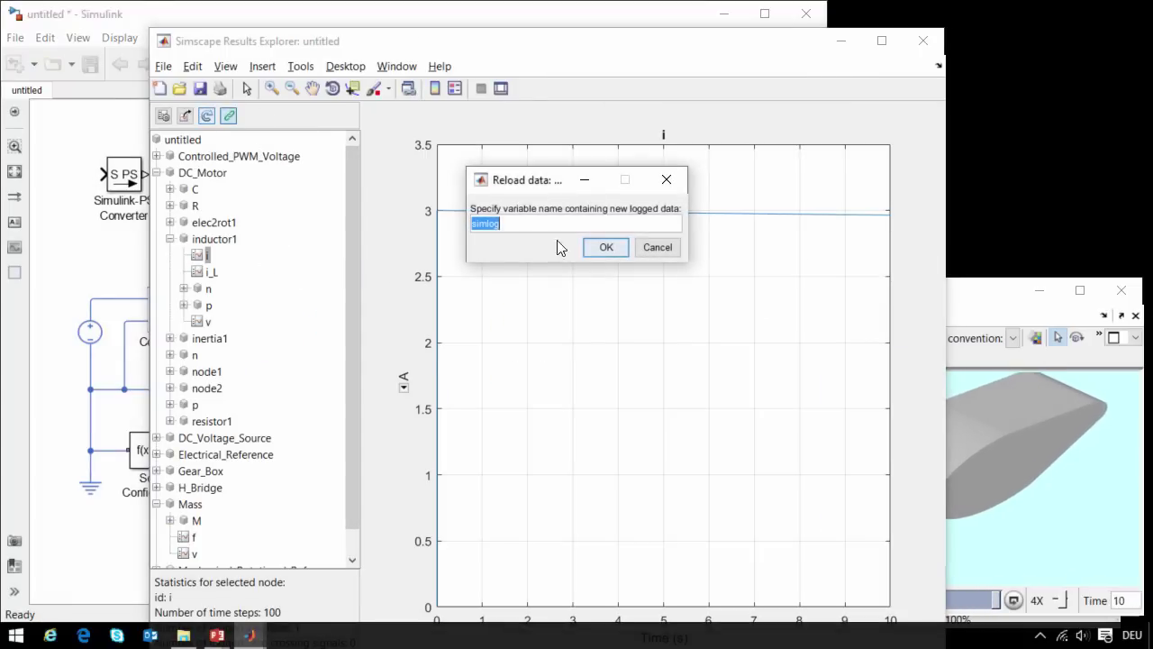
{"action": "left_click", "coordinate": [604, 247]}
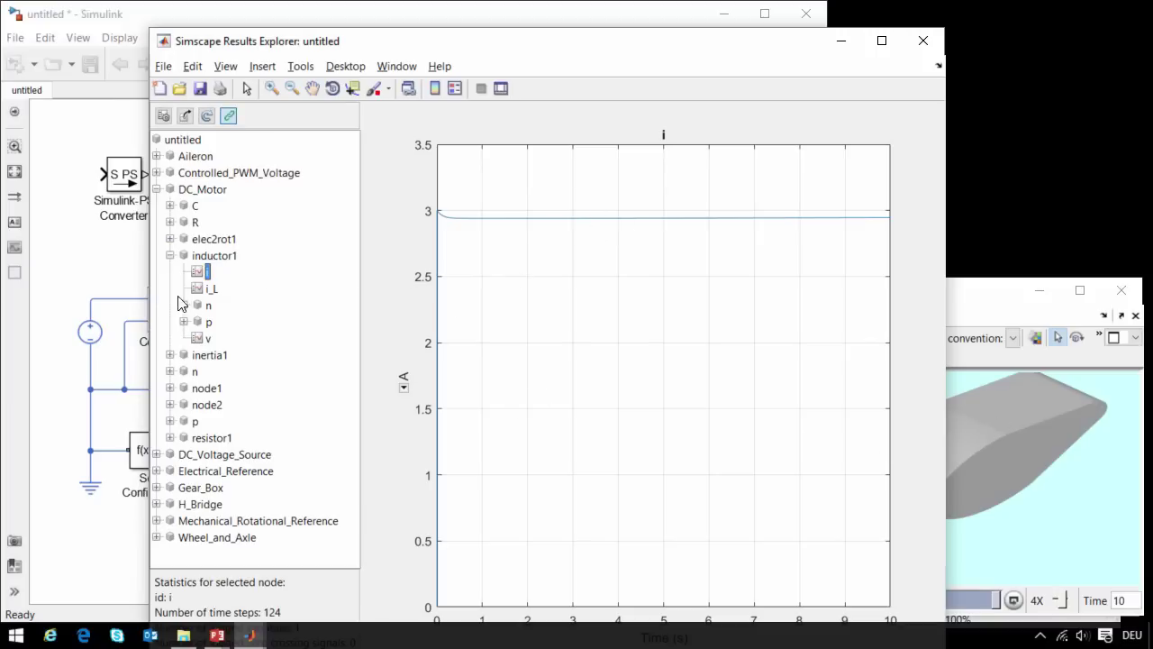
{"action": "left_click", "coordinate": [126, 320]}
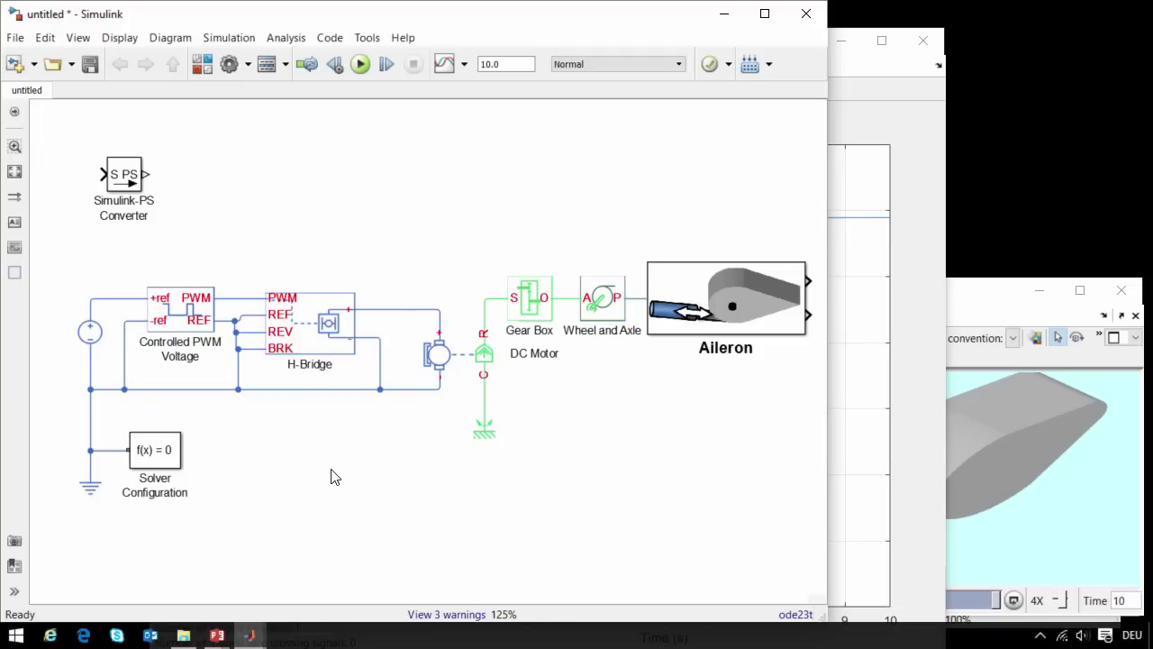